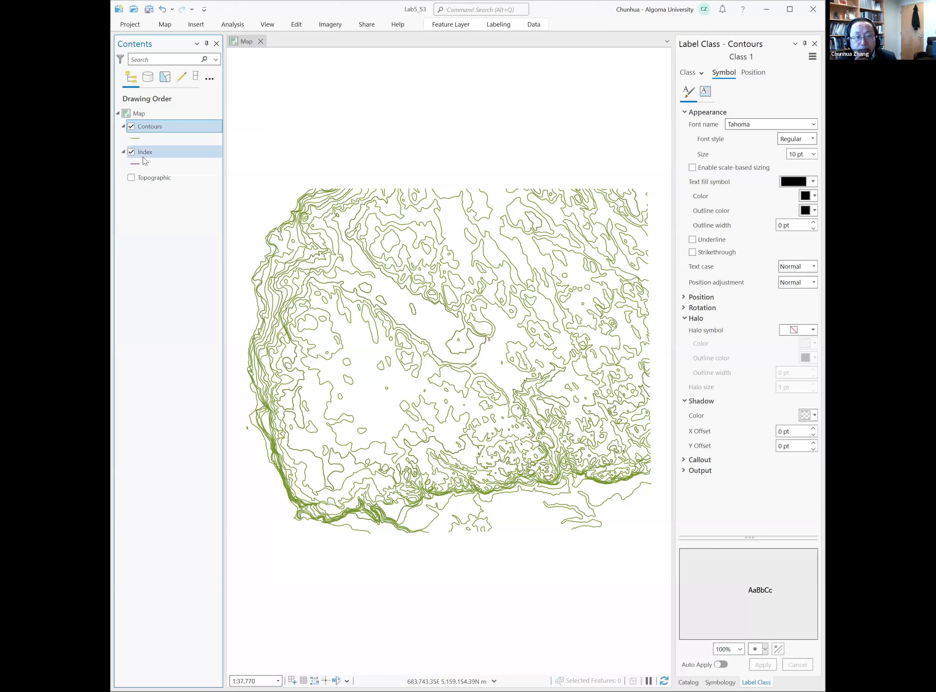
- Open the Contours layer's attribute table and examine the values in its ELEVATION field
right_click(177, 134)
left_click(187, 135)
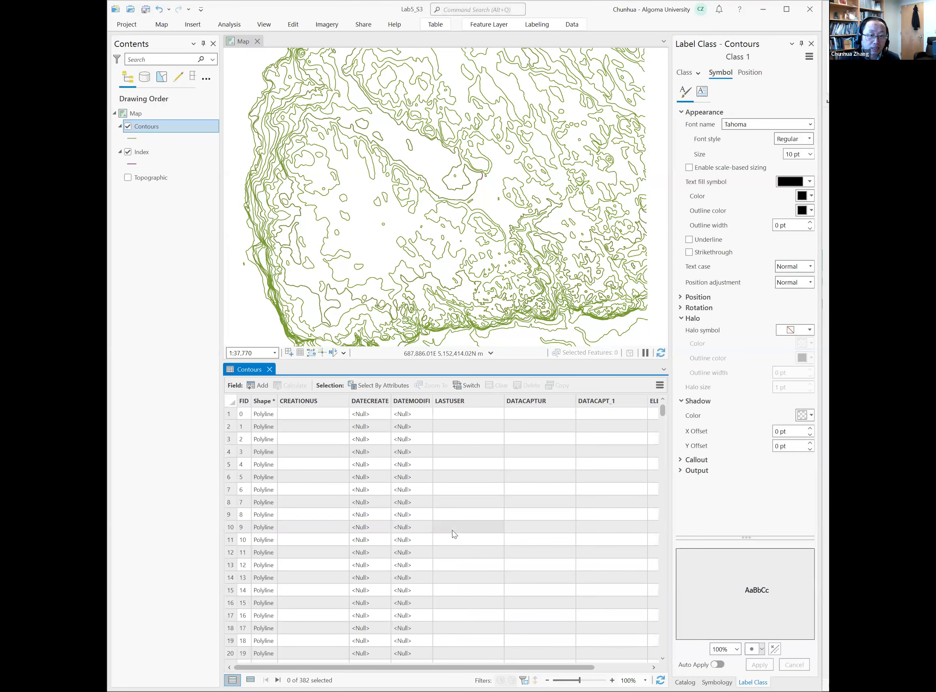
left_click_drag(274, 667, 360, 666)
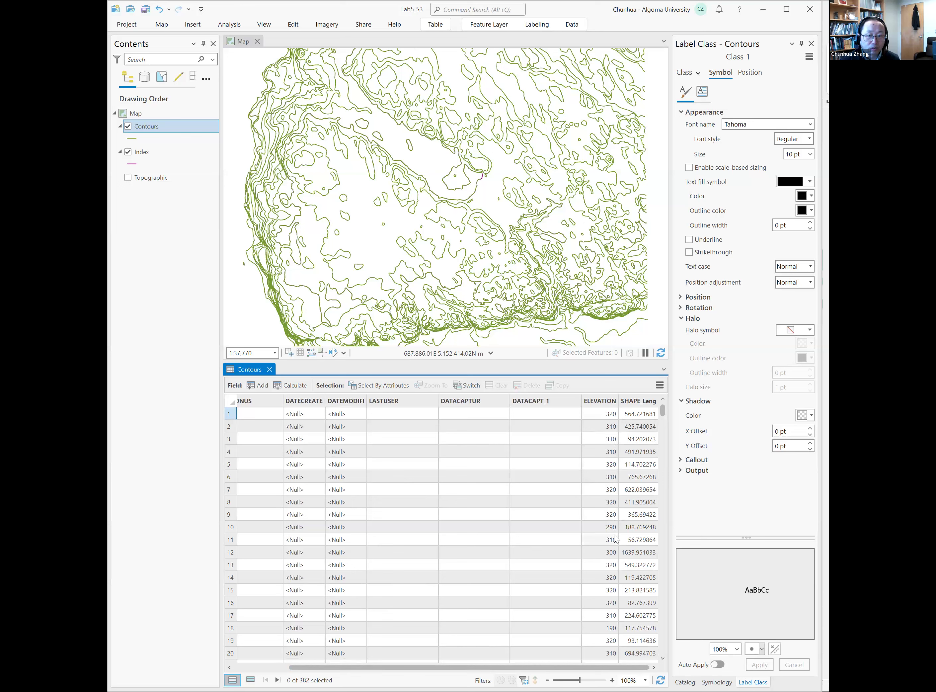
left_click(606, 653)
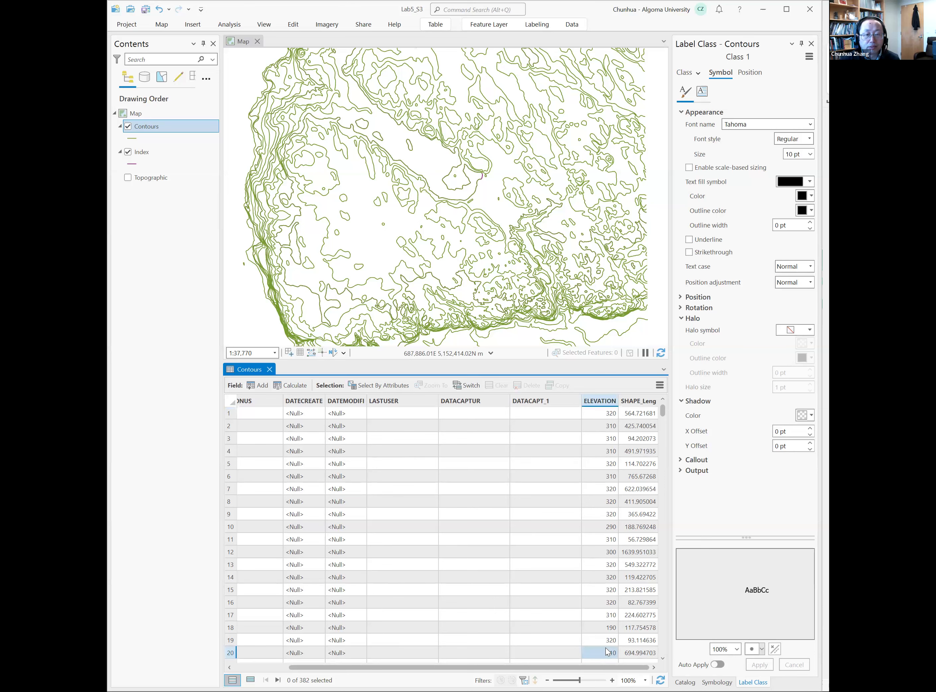
left_click(606, 640)
left_click(605, 620)
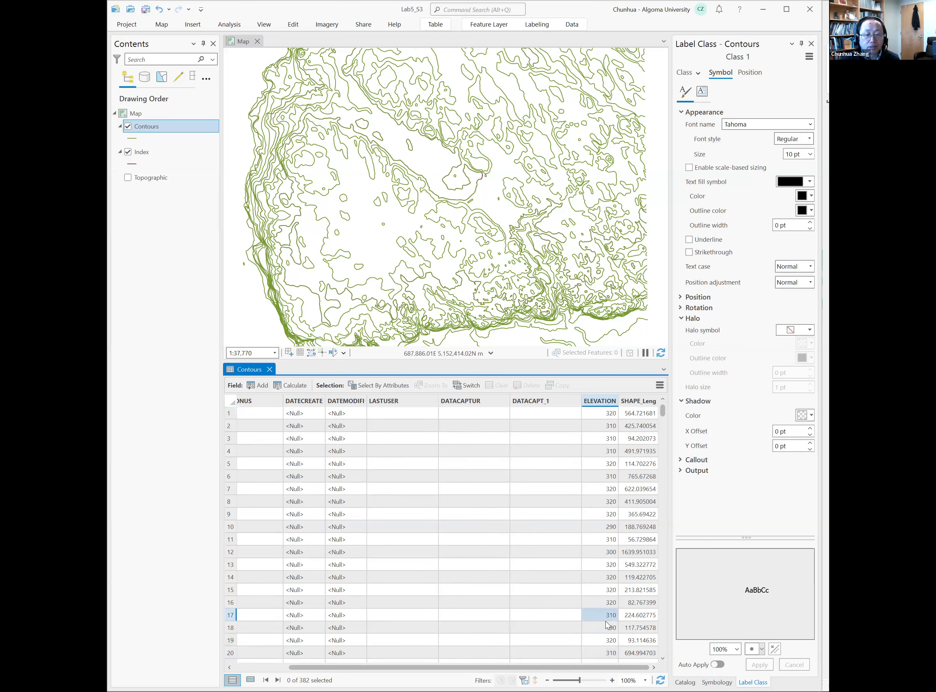
left_click(605, 600)
left_click(607, 590)
scroll(612, 516, "down", 15)
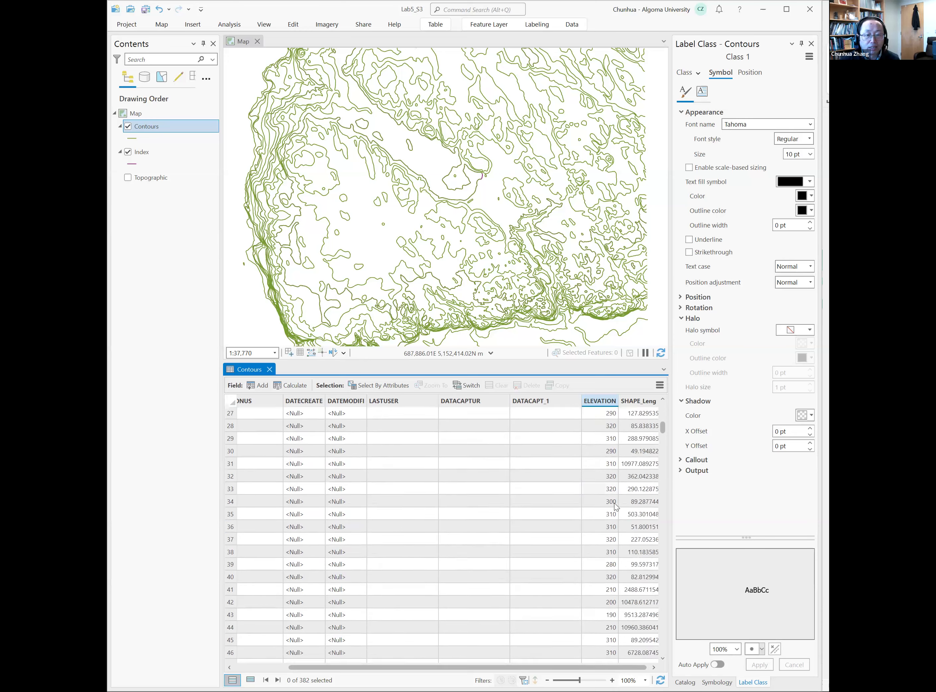
scroll(612, 406, "down", 14)
- Examine the statistics of the Contours layer's ELEVATION field, including the unique value count, and close the statistics view and the table
right_click(610, 403)
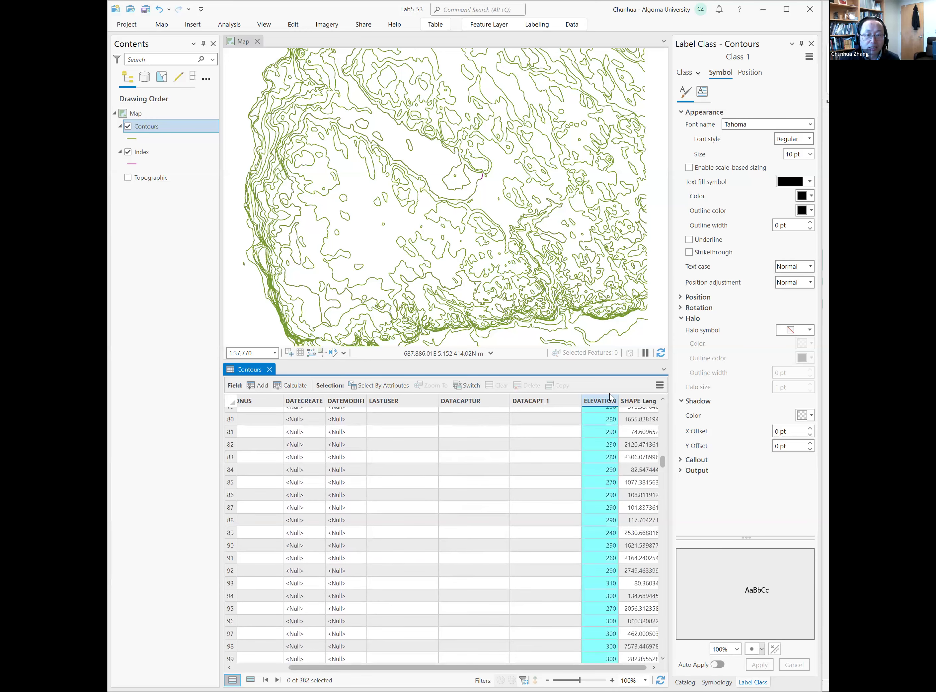
left_click(638, 409)
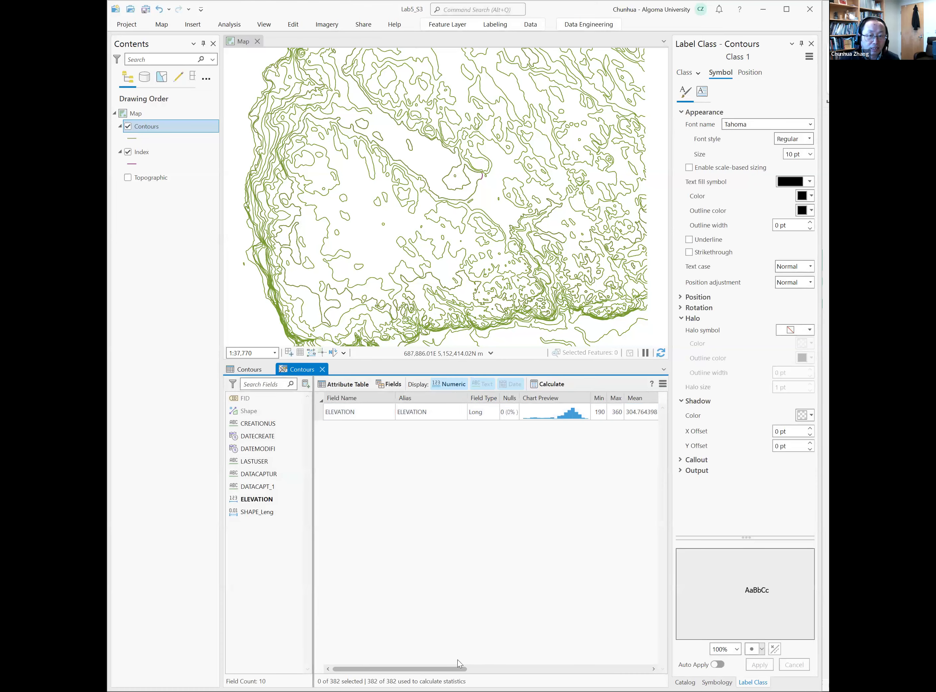
left_click_drag(424, 668, 480, 668)
left_click(431, 407)
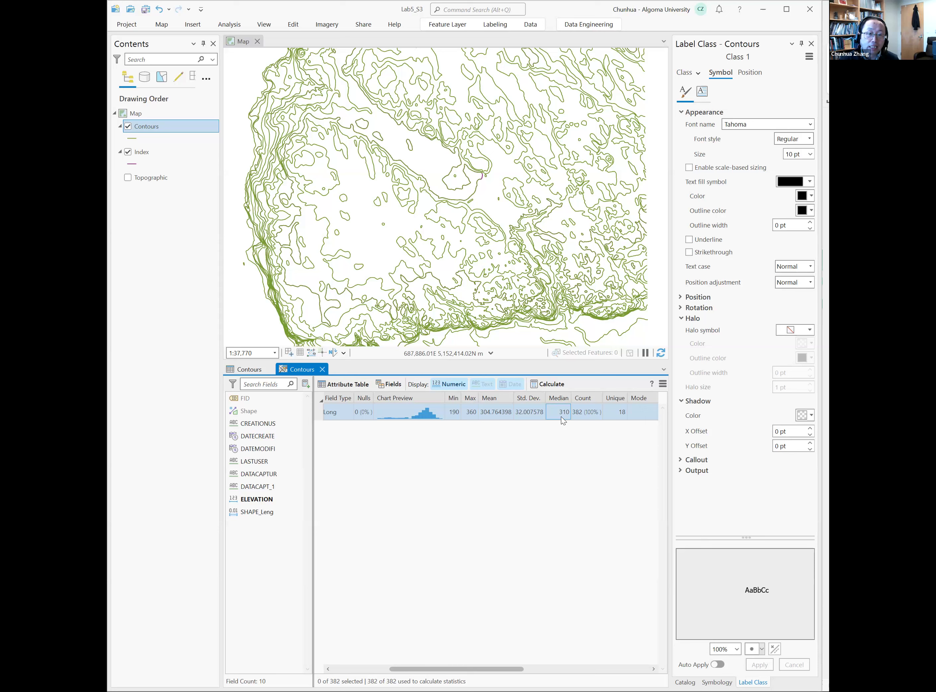
left_click(448, 414)
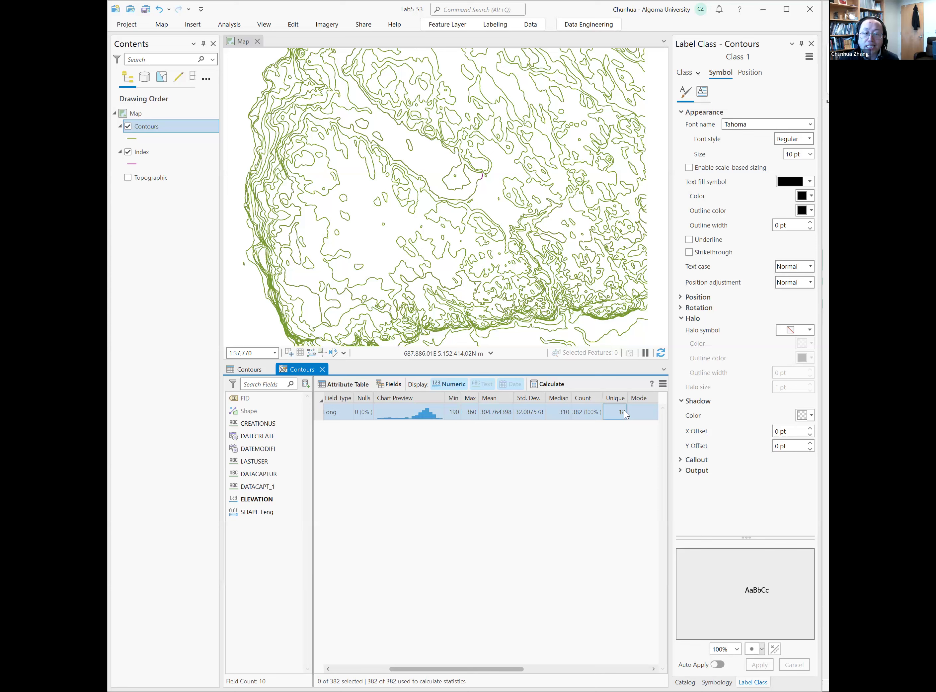
left_click(418, 431)
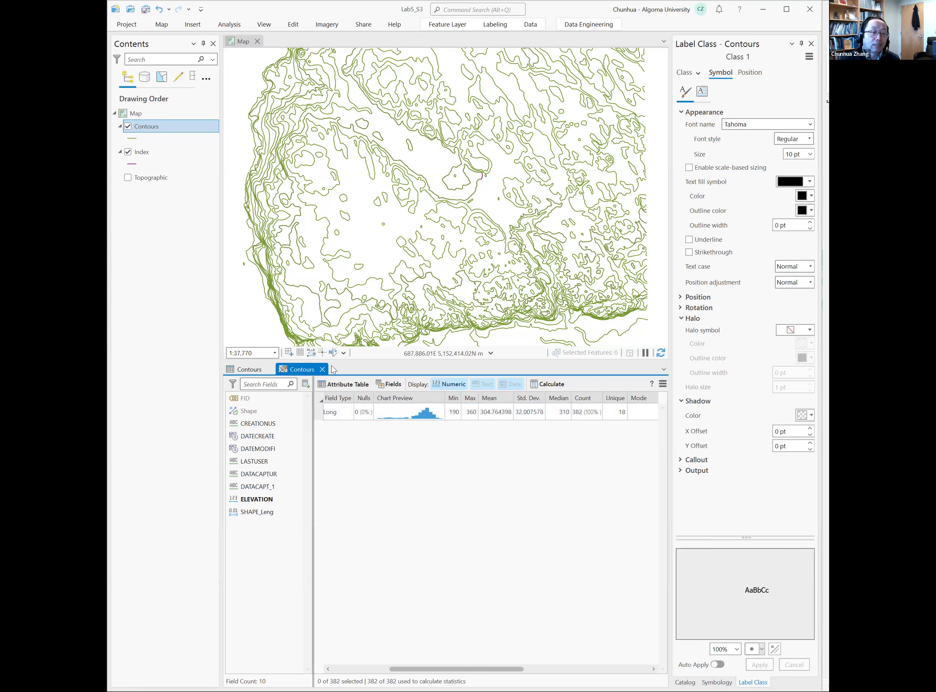
middle_click(282, 372)
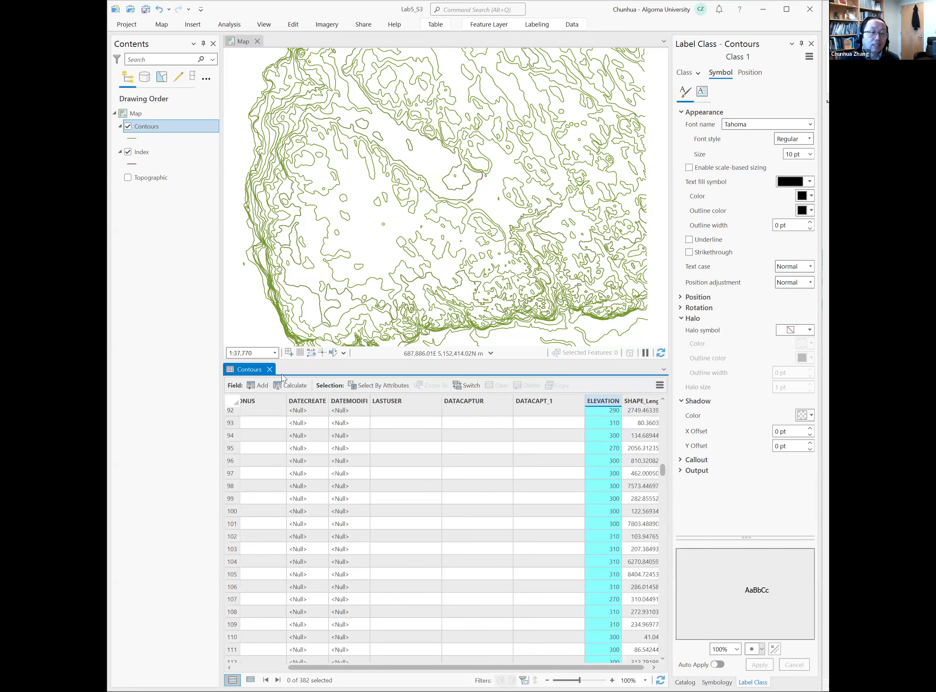
left_click(269, 369)
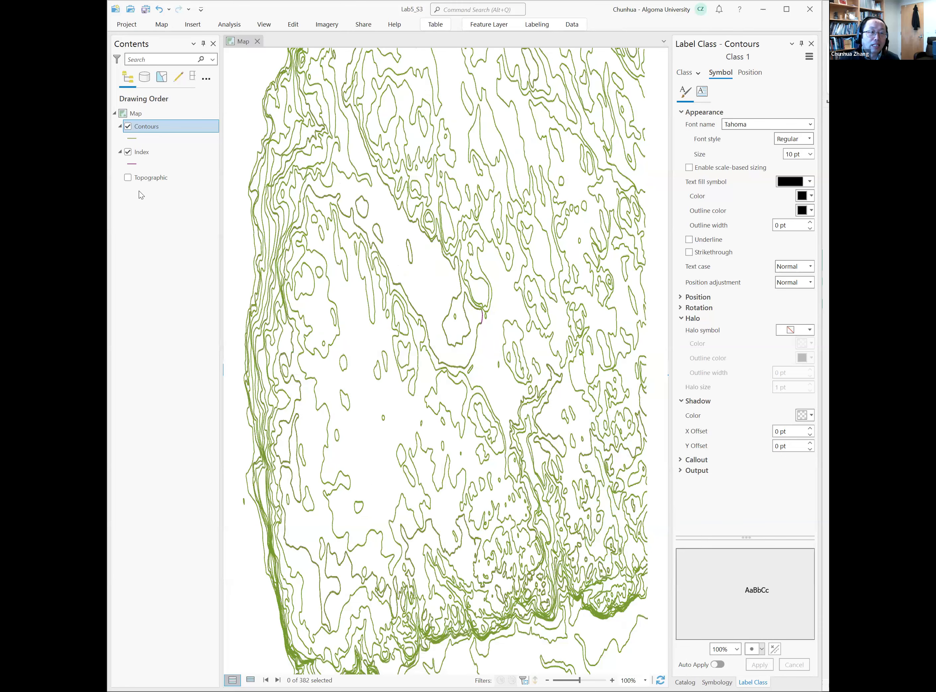
- Open the Index layer's attribute table and examine its ELEVATION values
left_click(148, 152)
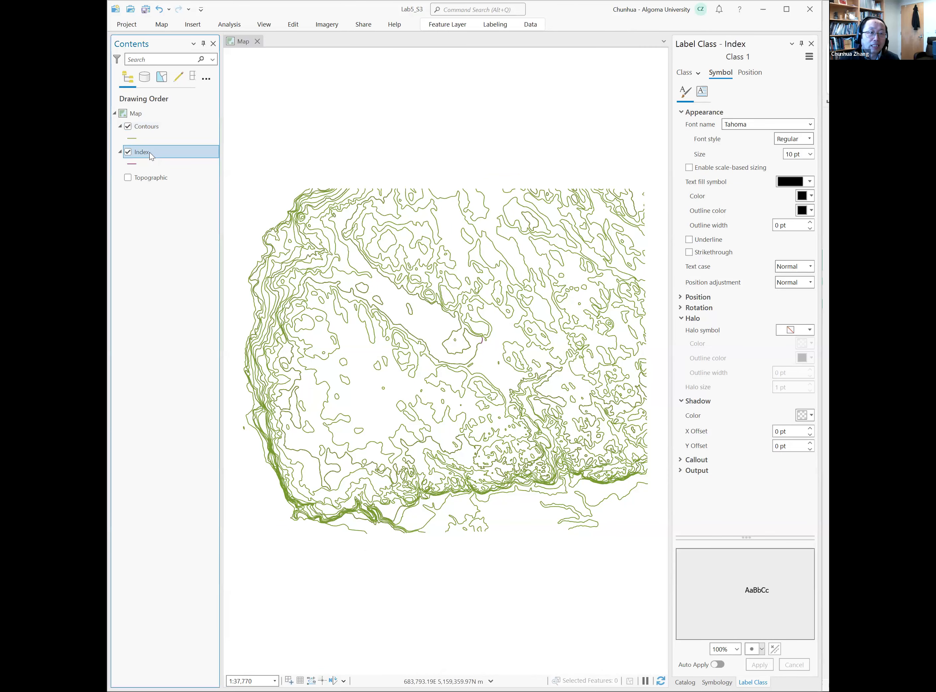
right_click(149, 152)
left_click(176, 122)
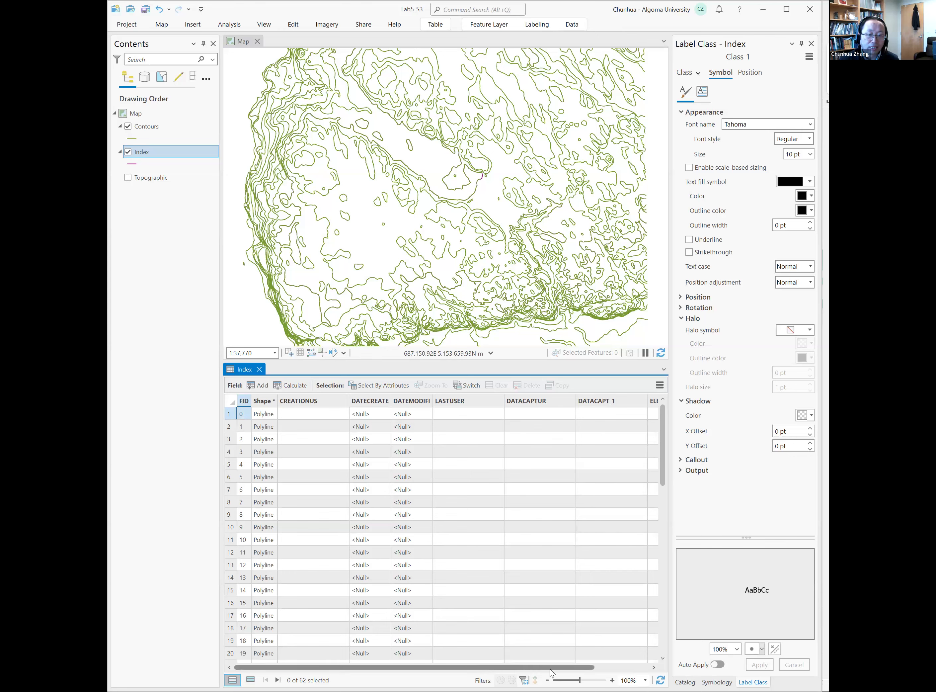
left_click_drag(551, 672, 608, 672)
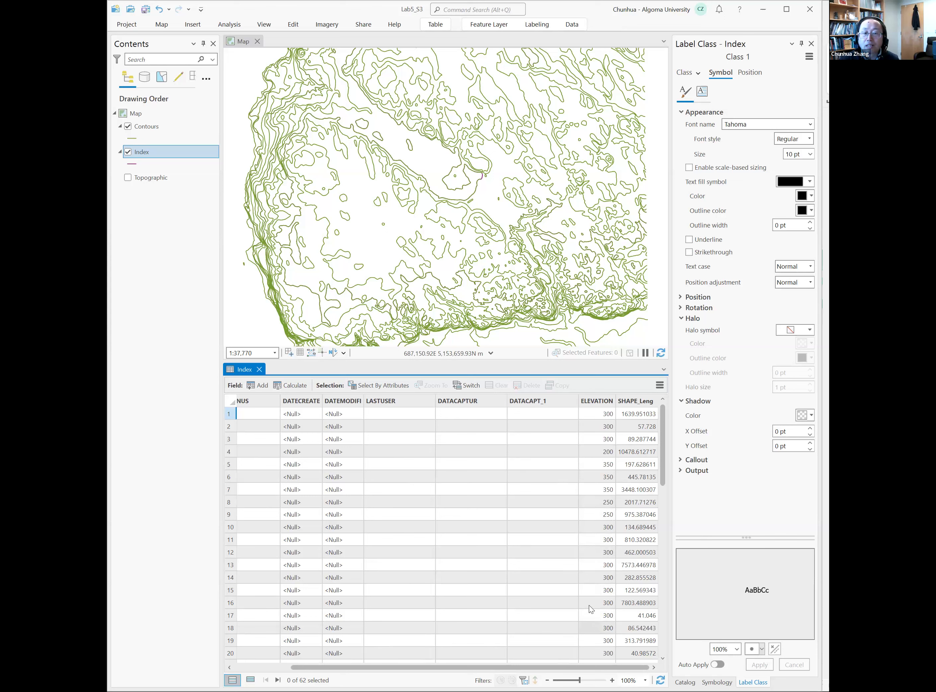
- Examine the statistics of the Index layer's ELEVATION field, then close the statistics view and the table
right_click(611, 407)
left_click(640, 524)
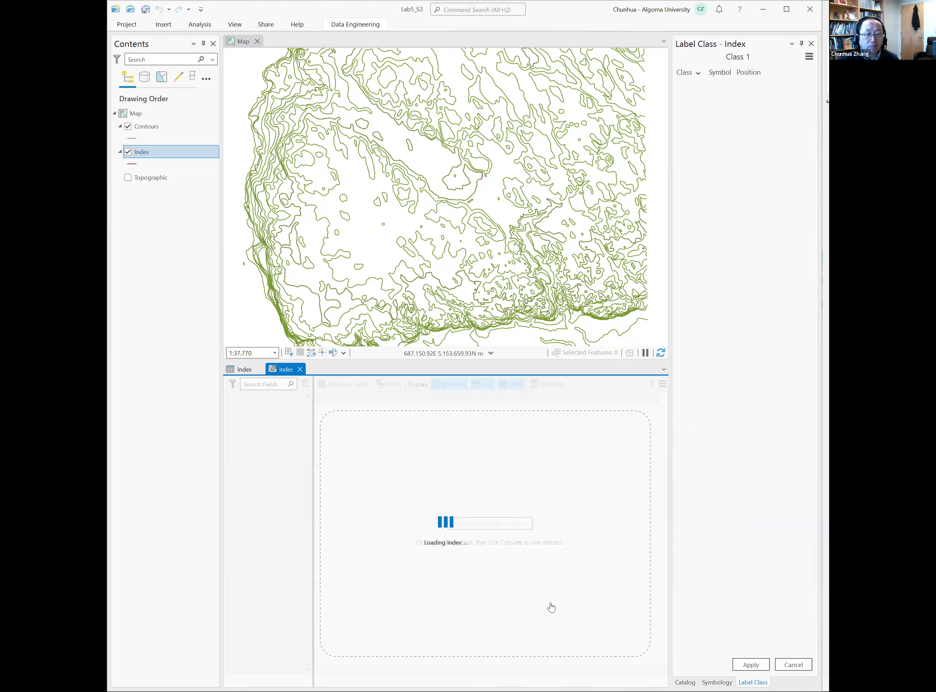
left_click_drag(449, 669, 544, 666)
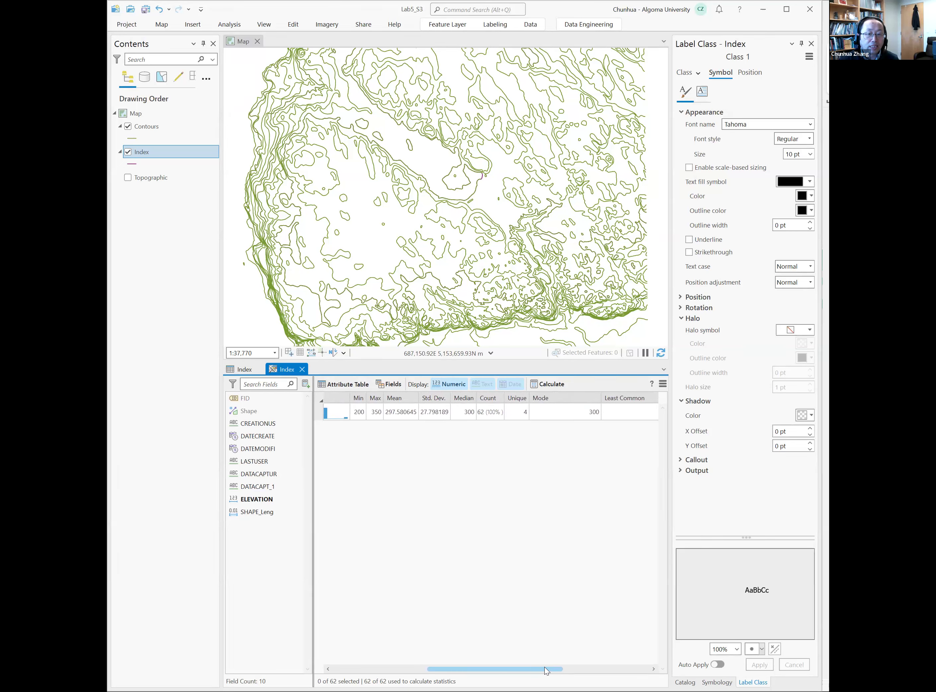
left_click_drag(543, 666, 541, 667)
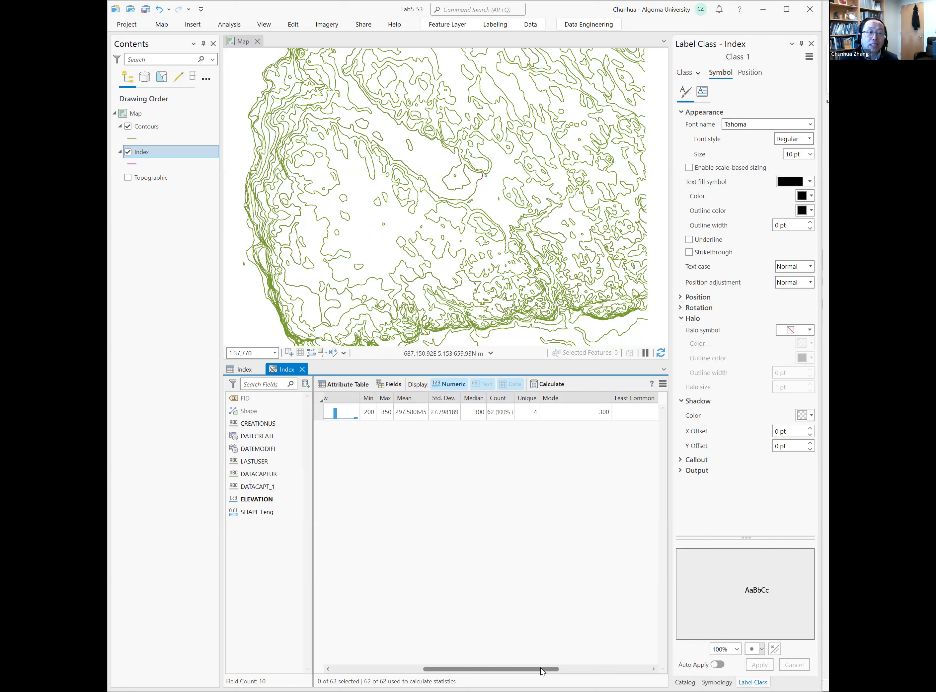
left_click(302, 369)
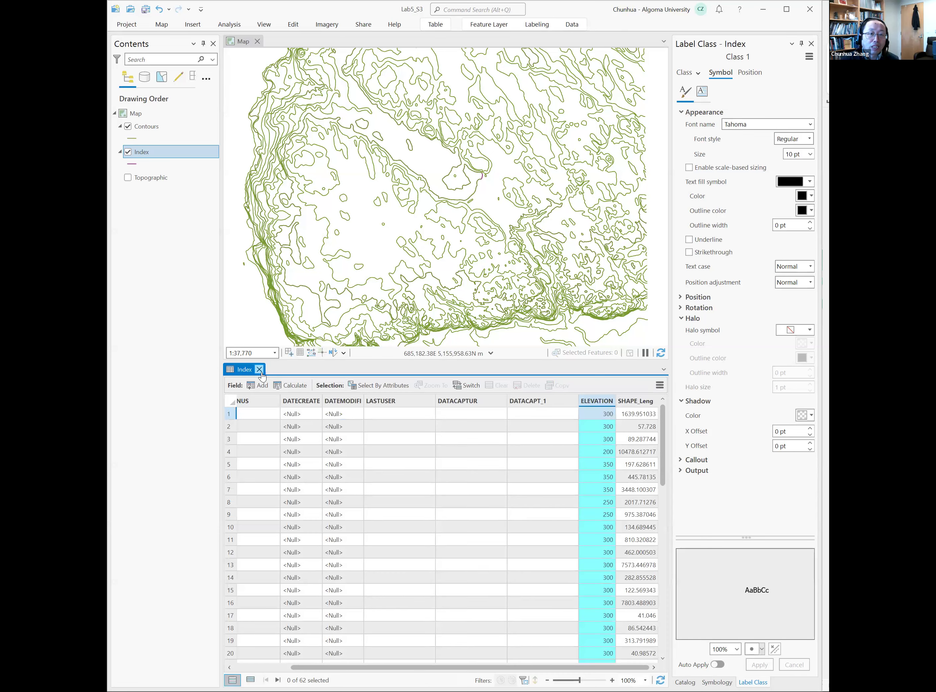
left_click(259, 369)
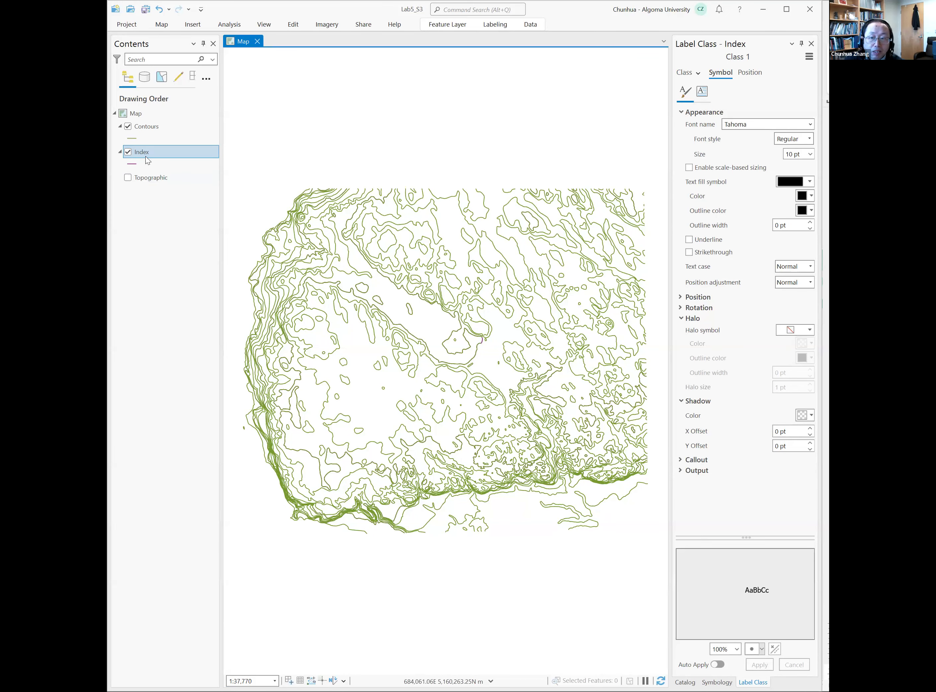
- Move the Index layer above the Contours layer in the drawing order
left_click(157, 126)
left_click_drag(152, 152, 154, 121)
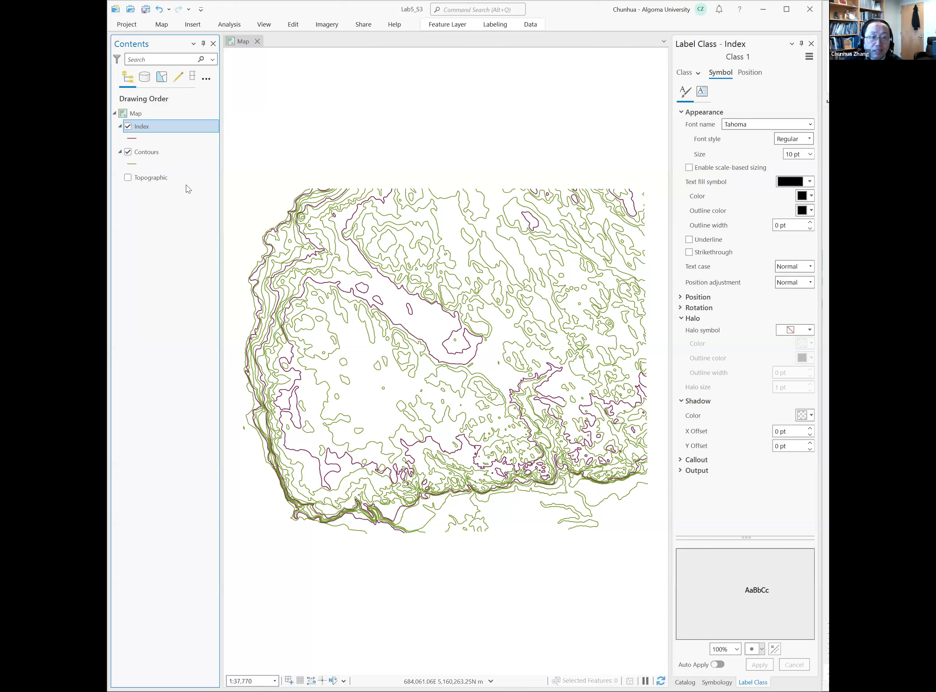
- Rename the Contours layer as "Contours, Topographic, Intermediate" in its layer properties
left_click(158, 151)
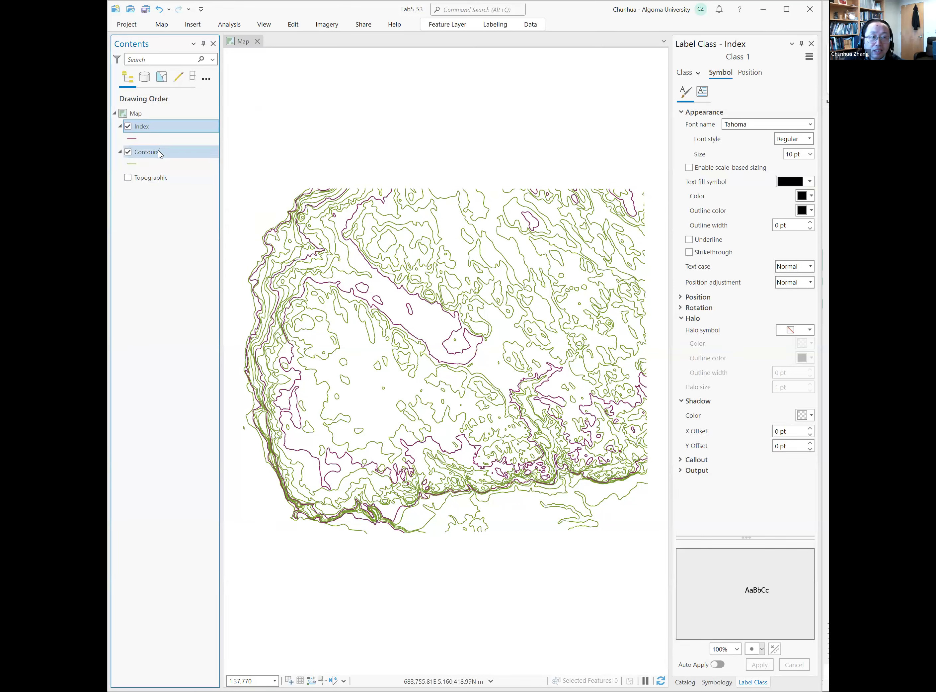
right_click(158, 150)
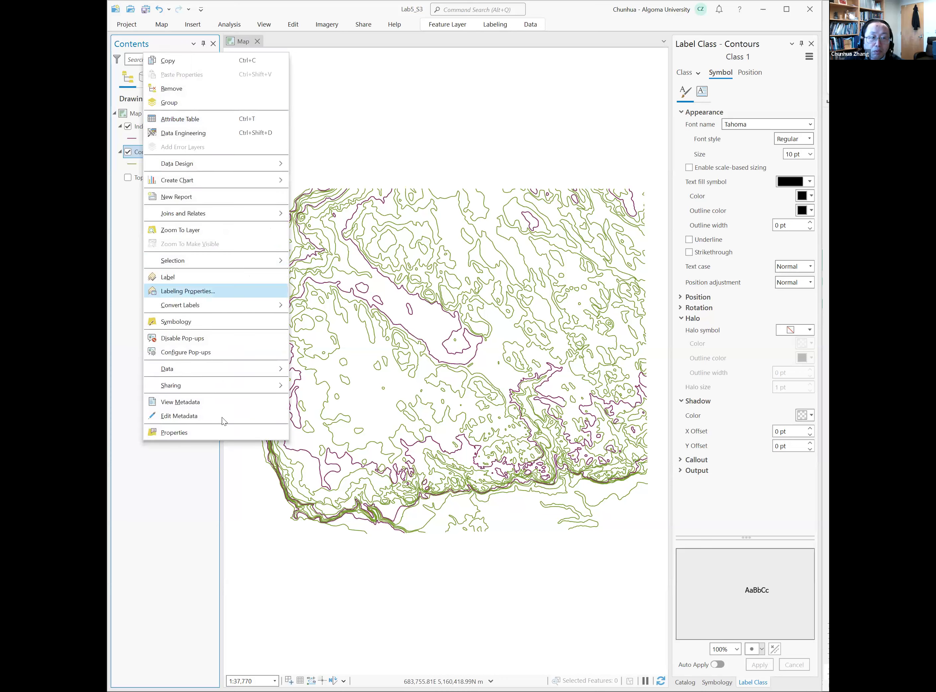
left_click(223, 431)
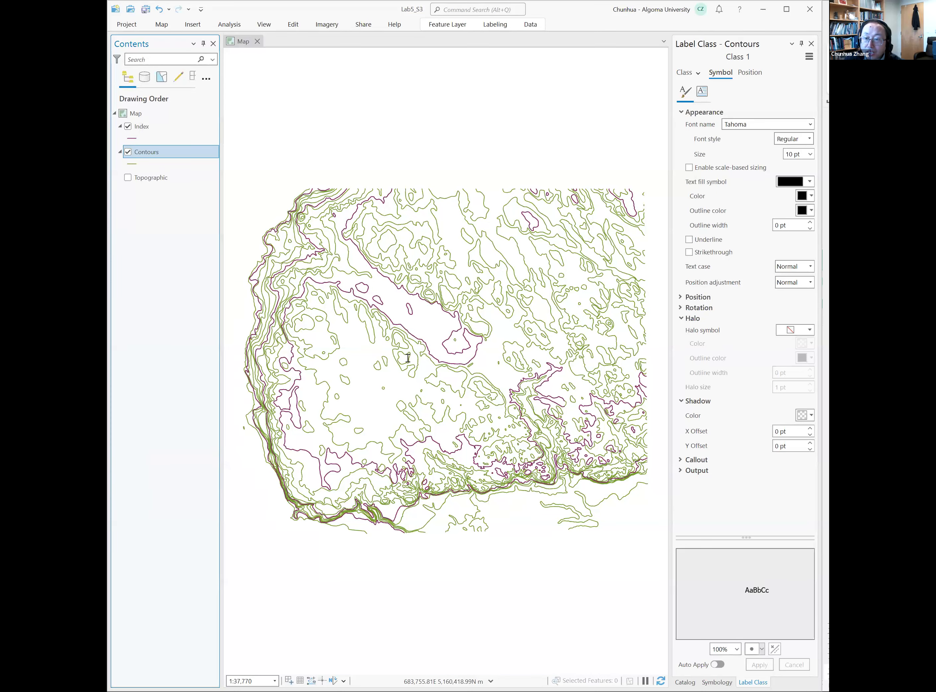
left_click(388, 359)
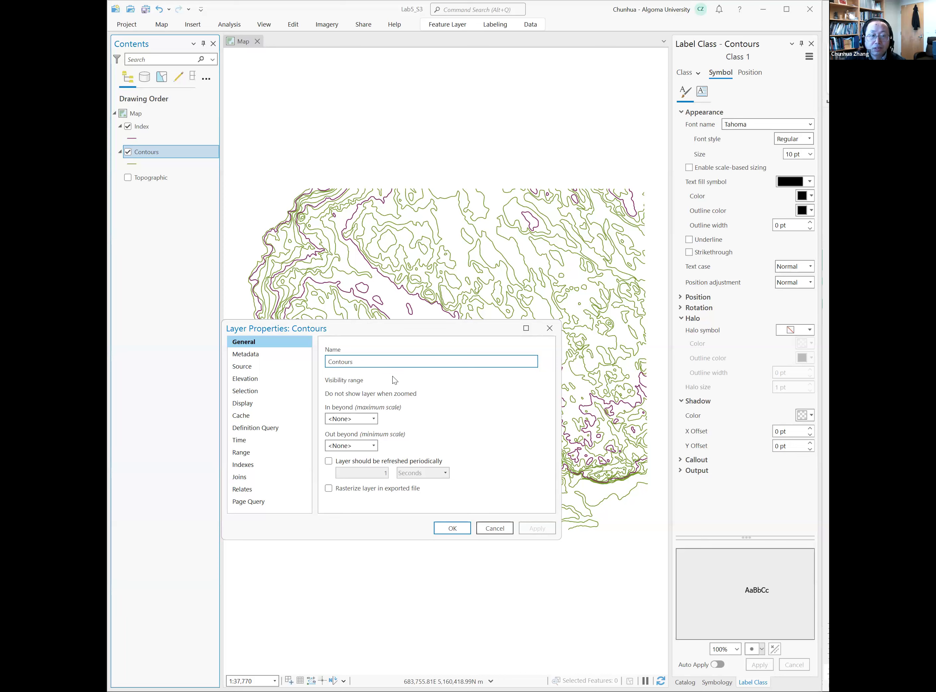
type(", To")
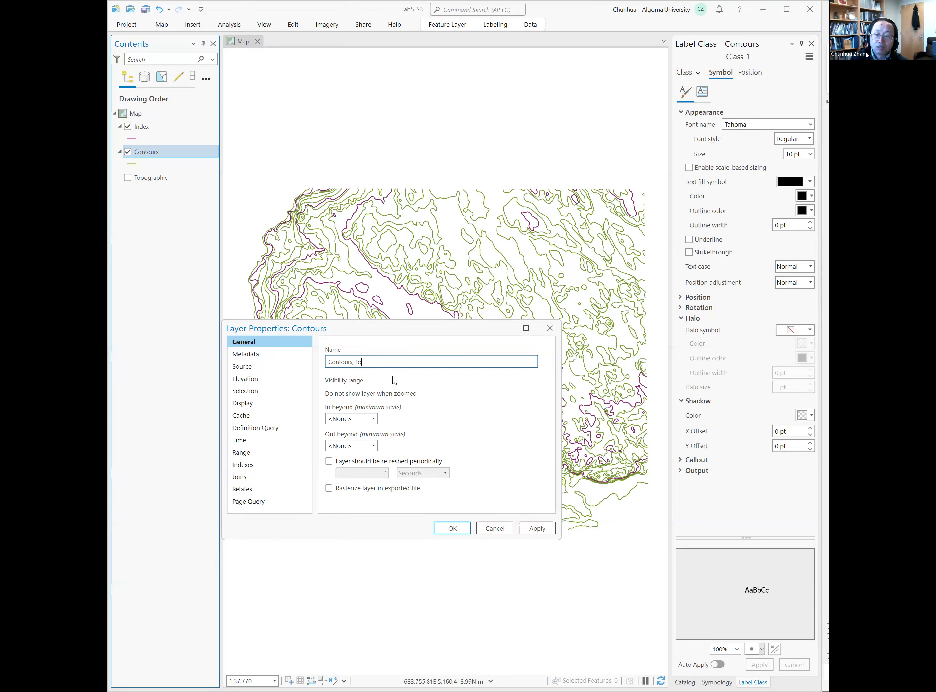
type("pographic, Intermediate")
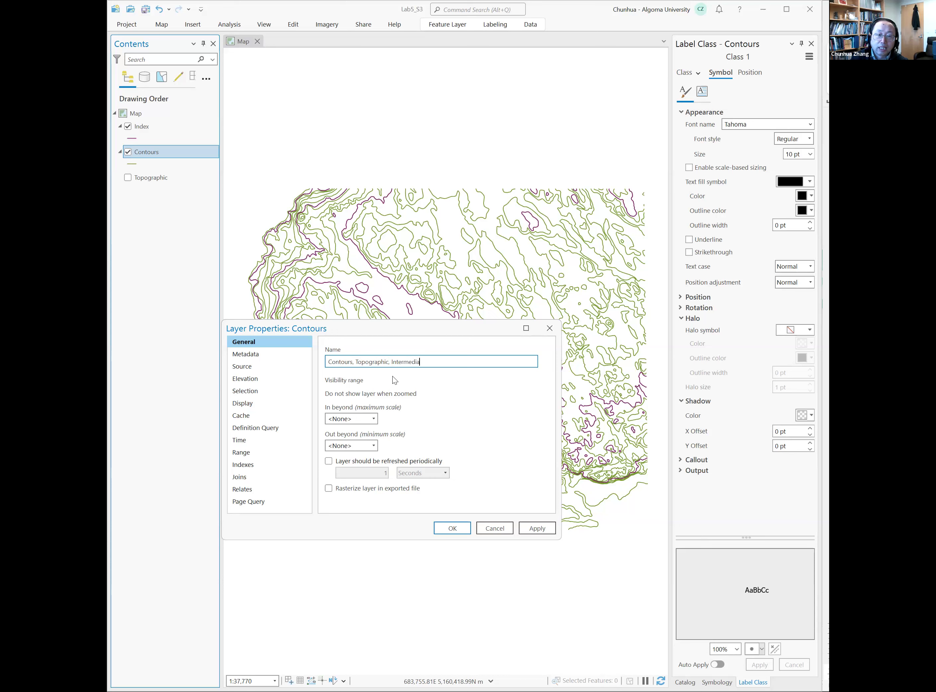
left_click(457, 529)
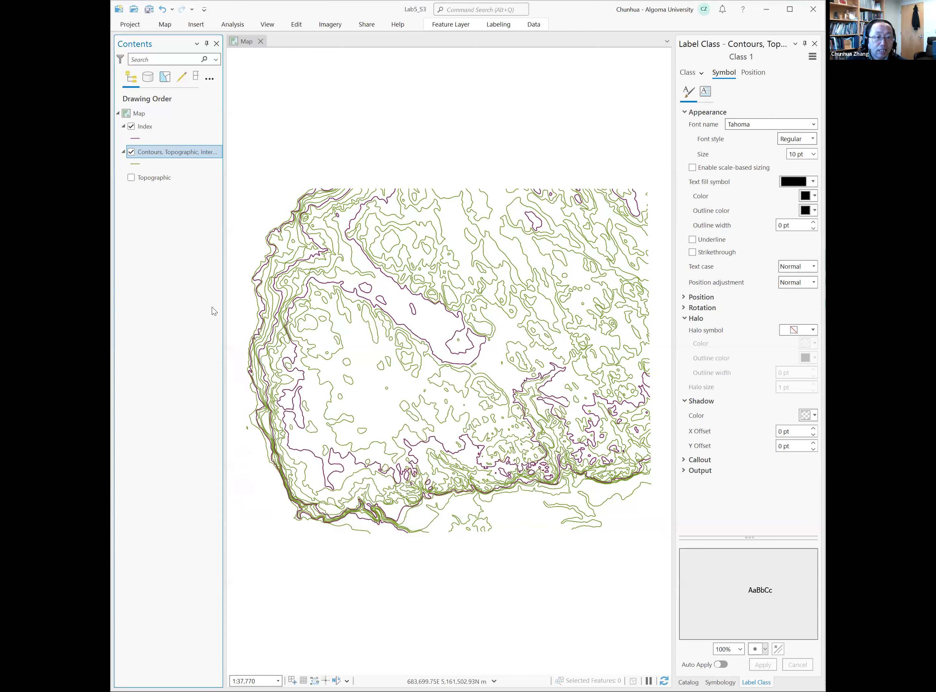
- Search the symbol gallery for "contour" and apply the lighter Contour, Topographic line symbol to the intermediate contours layer
right_click(171, 151)
left_click(188, 419)
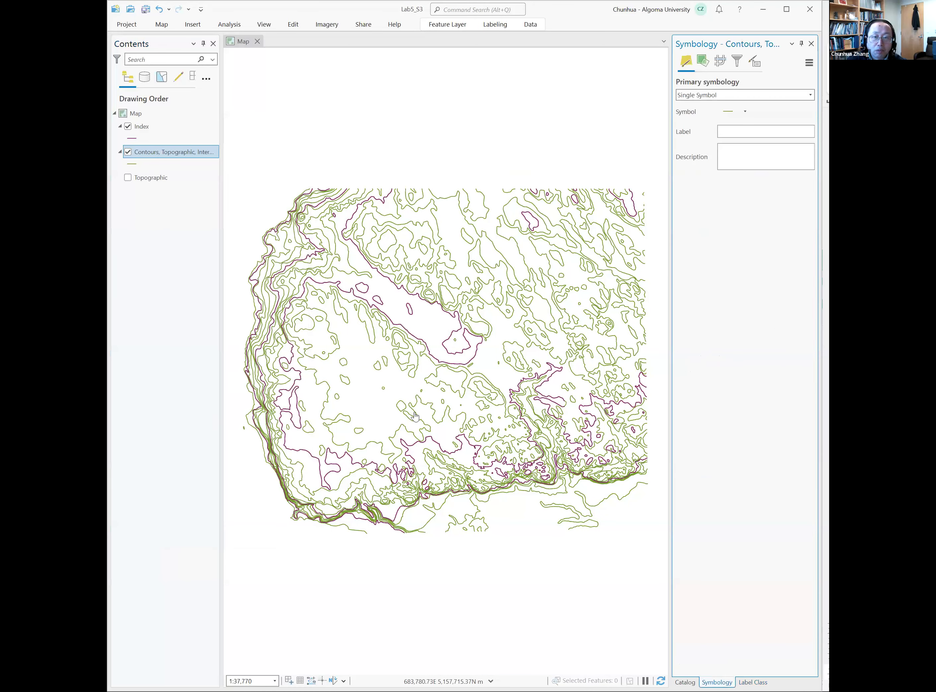
left_click(733, 114)
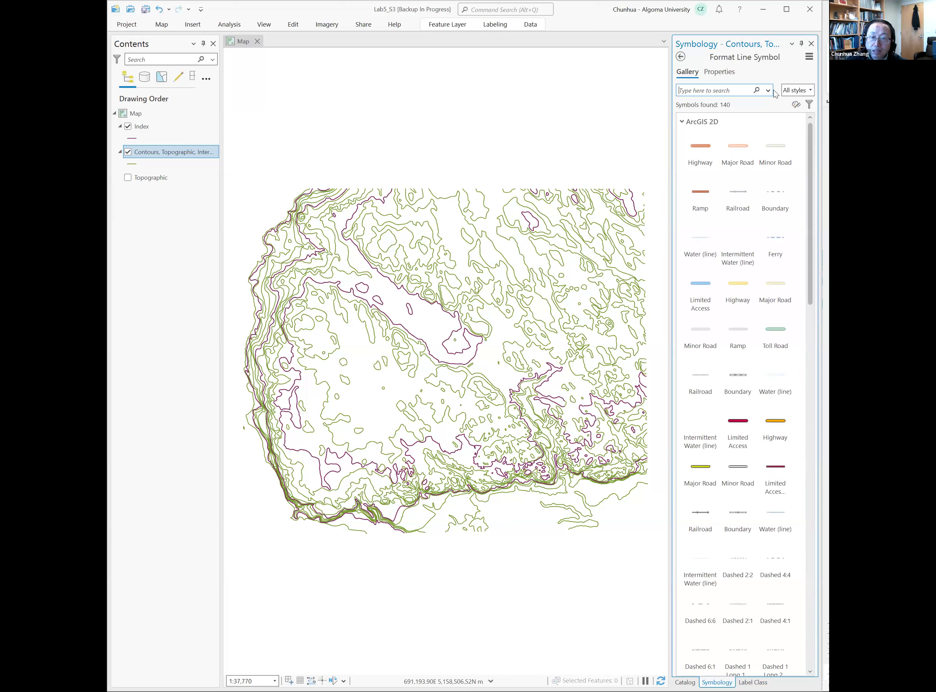
type("contour")
key("Return")
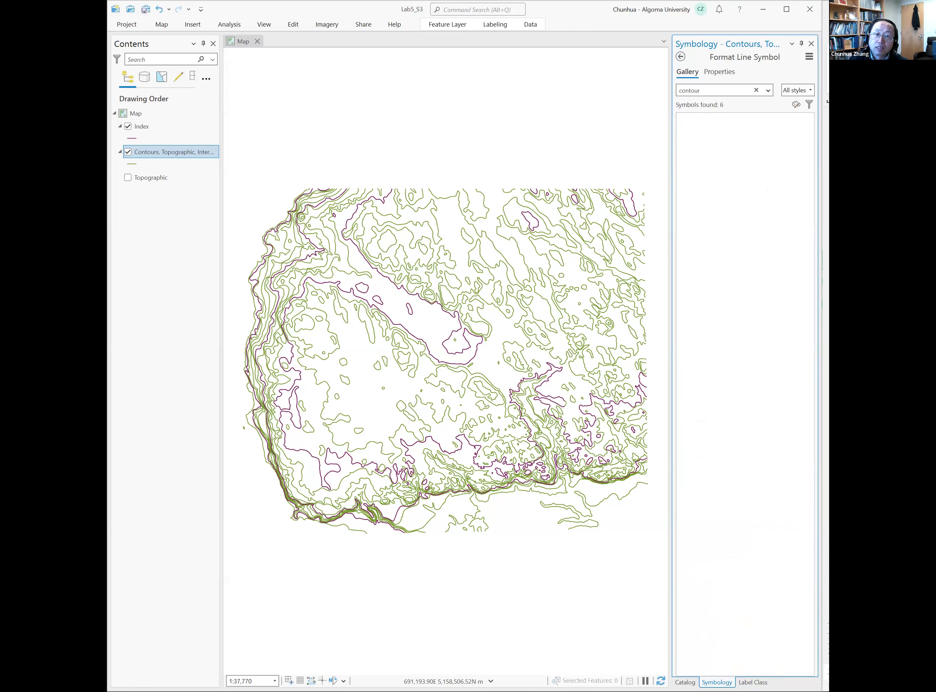
left_click(730, 199)
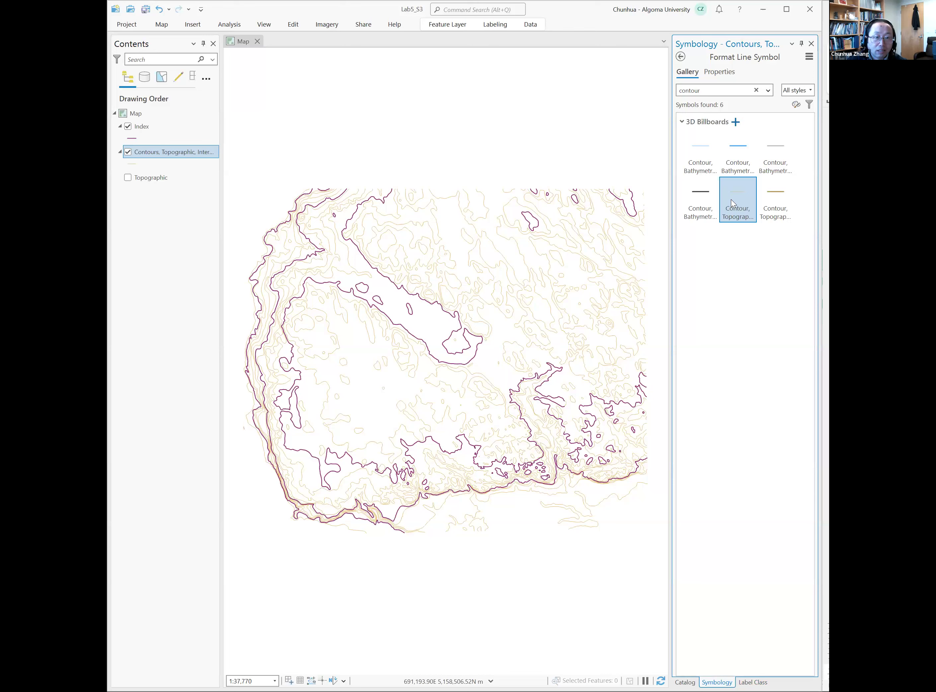
- Rename the Index layer as "Contour, Topographic, Index" in its layer properties
left_click(156, 128)
right_click(154, 129)
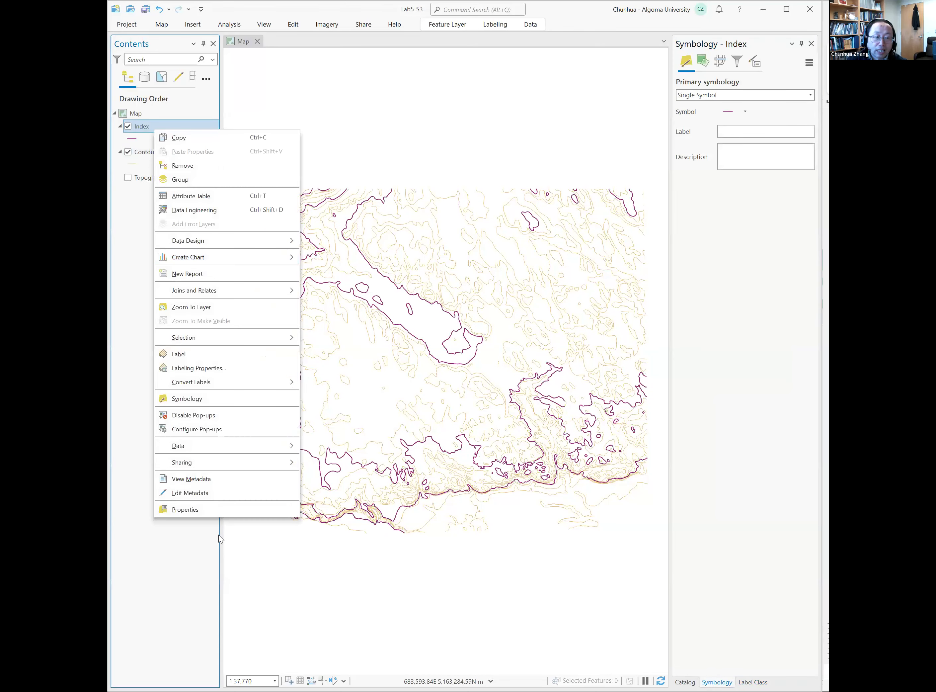
left_click(223, 511)
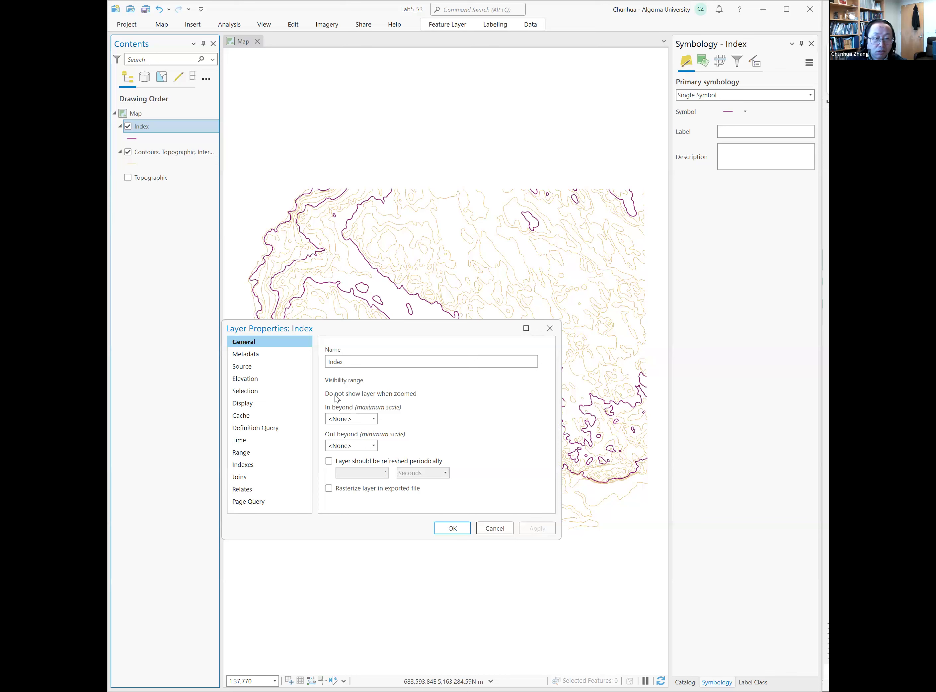
left_click(330, 361)
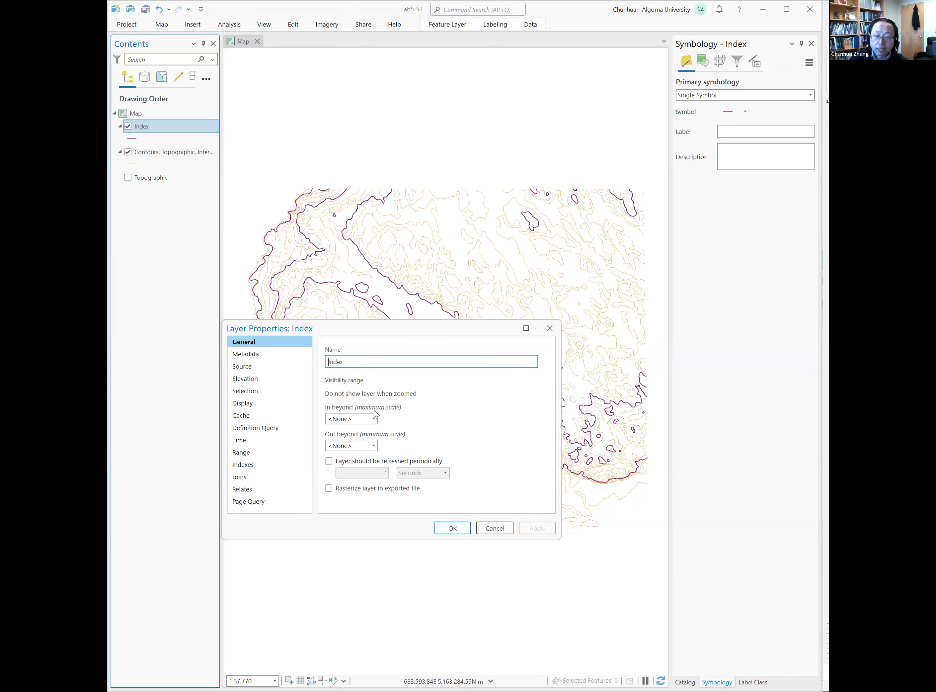
type("Co ntou")
key("BackSpace")
key("BackSpace")
key("BackSpace")
key("BackSpace")
key("BackSpace")
type("ntour, T")
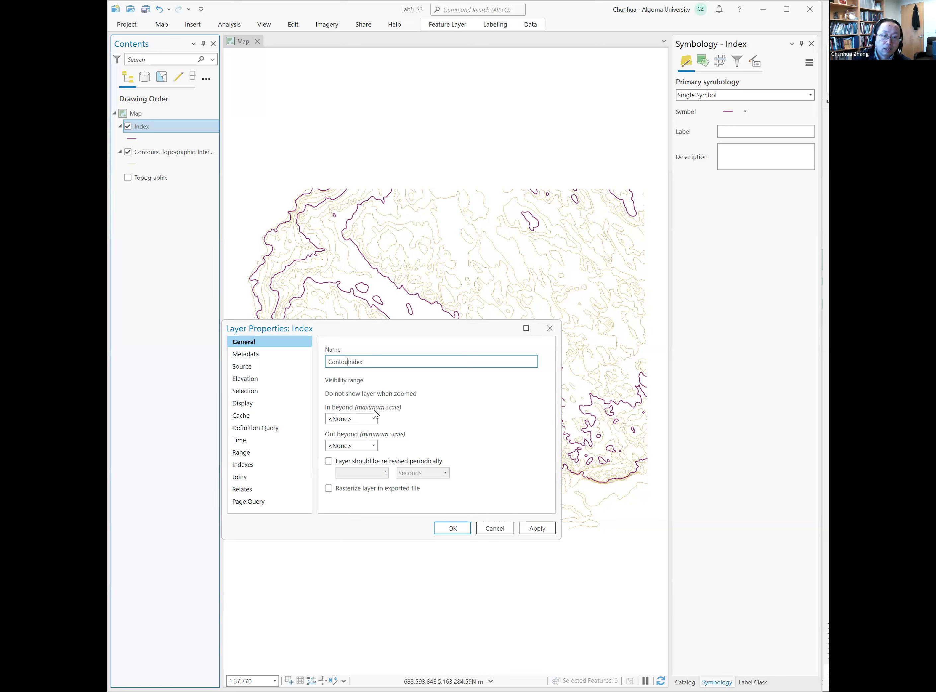
type("opogr")
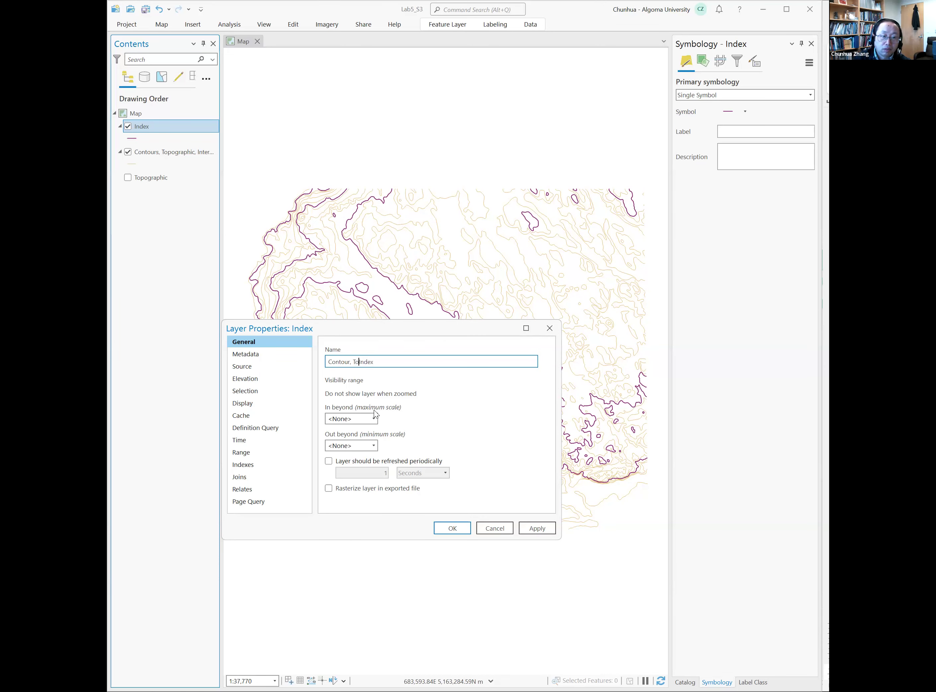
type("aphic,")
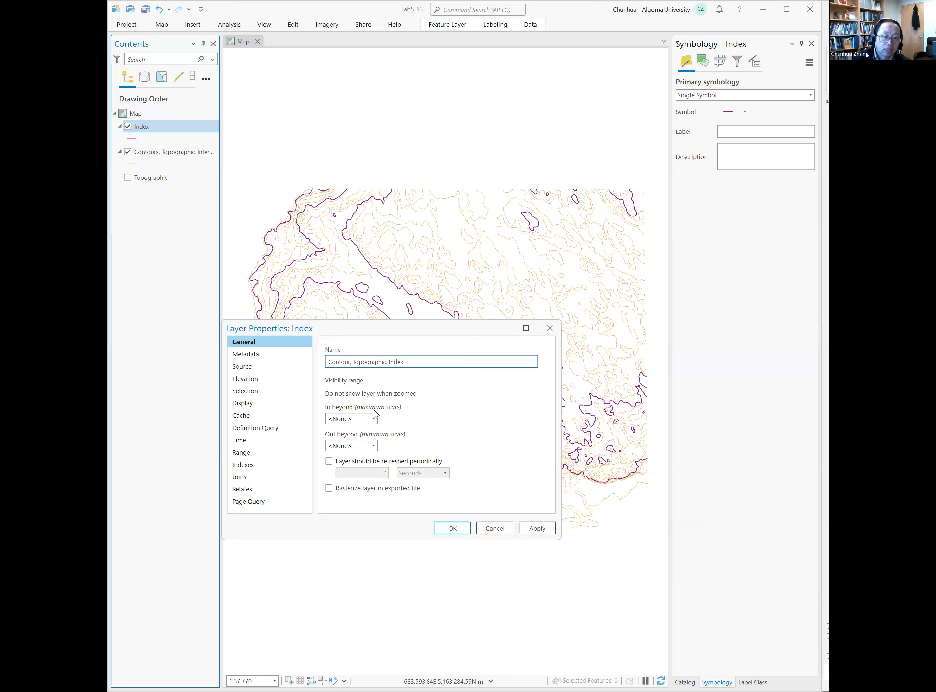
left_click(451, 532)
- Search the symbol gallery for "contour" and apply the darker Contour, Topographic line symbol to the index contour layer
right_click(158, 125)
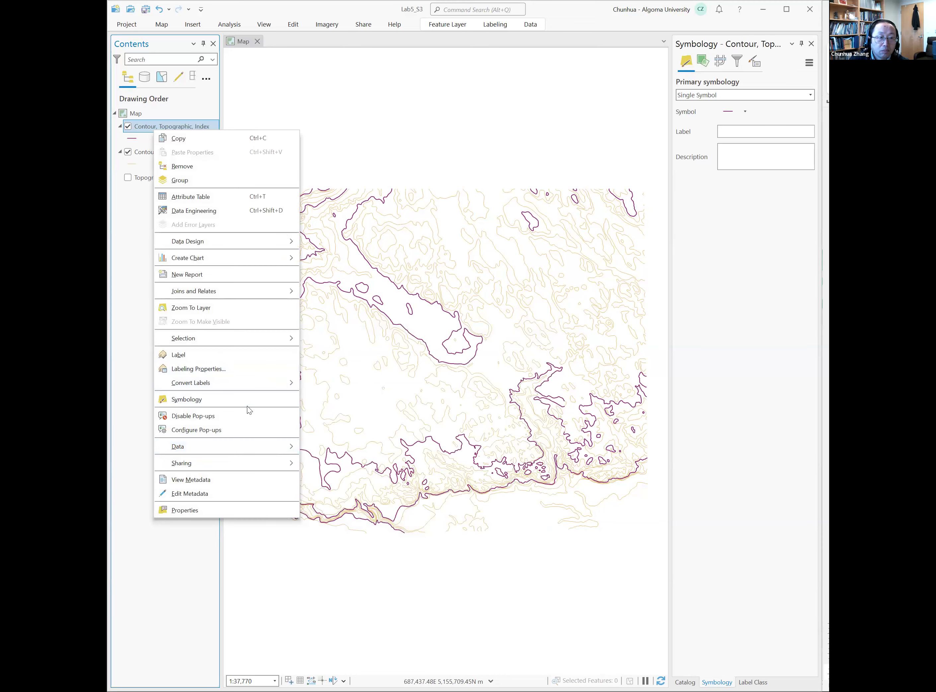
left_click(246, 402)
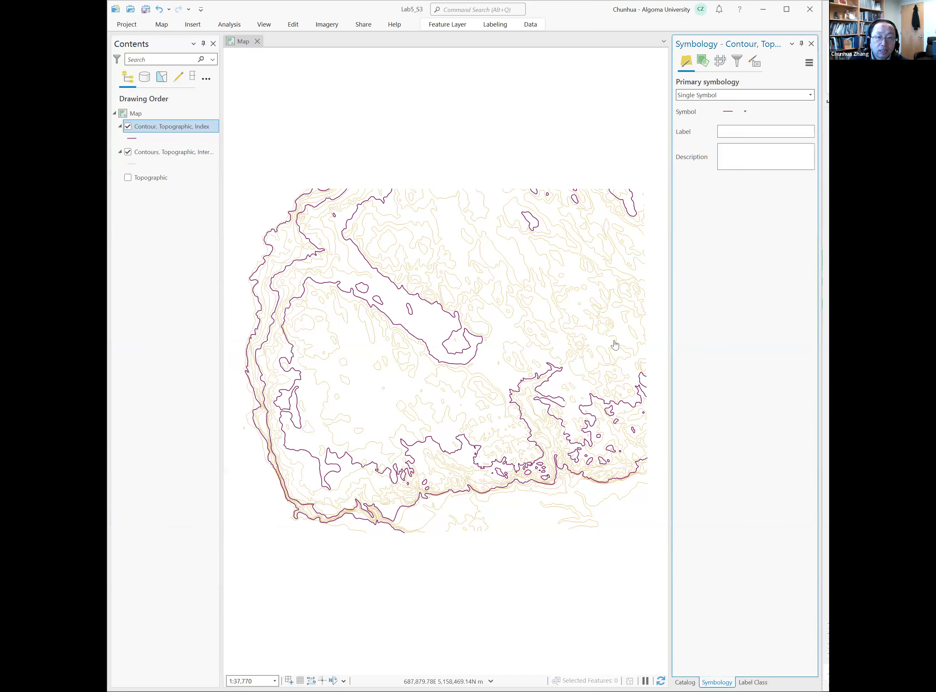
left_click(733, 118)
type("contour")
left_click(780, 194)
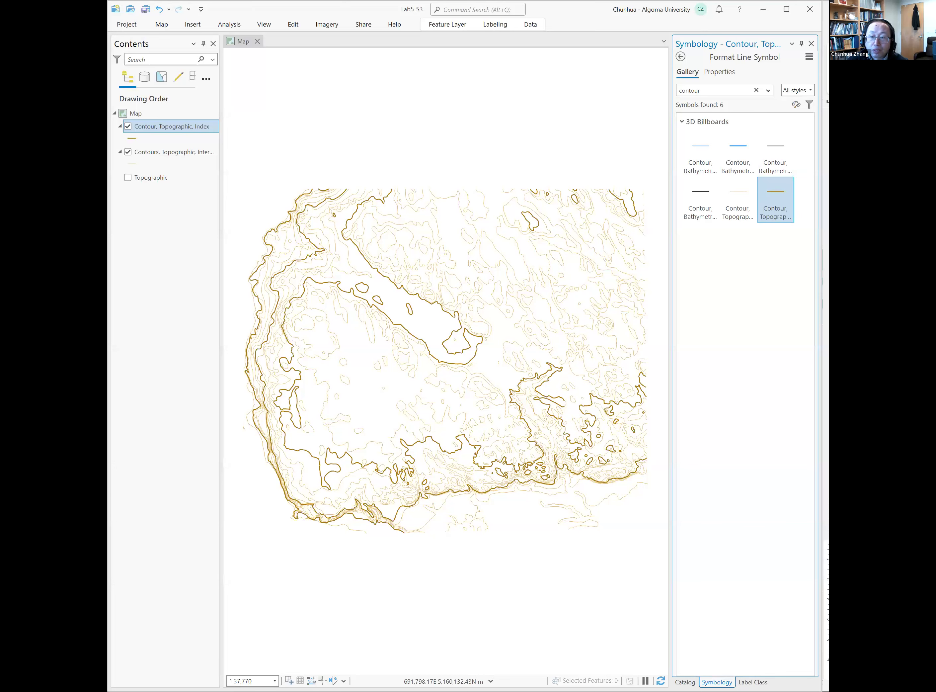
scroll(240, 202, "up", 2)
scroll(241, 200, "down", 2)
- Turn on labels for the index contour layer and set their Arcade expression to $feature.ELEVATION
right_click(166, 127)
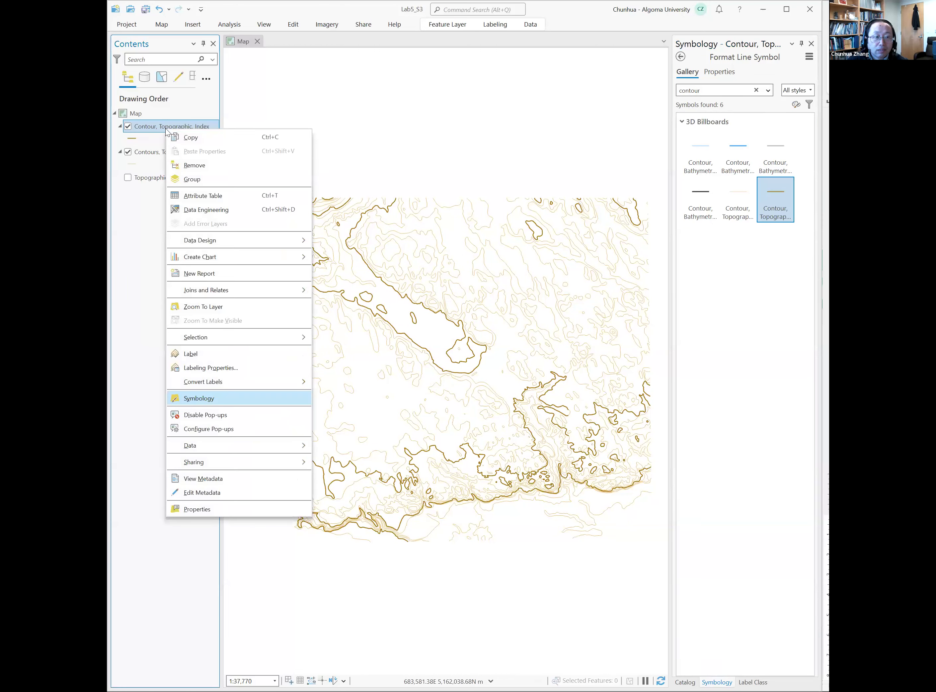
left_click(233, 354)
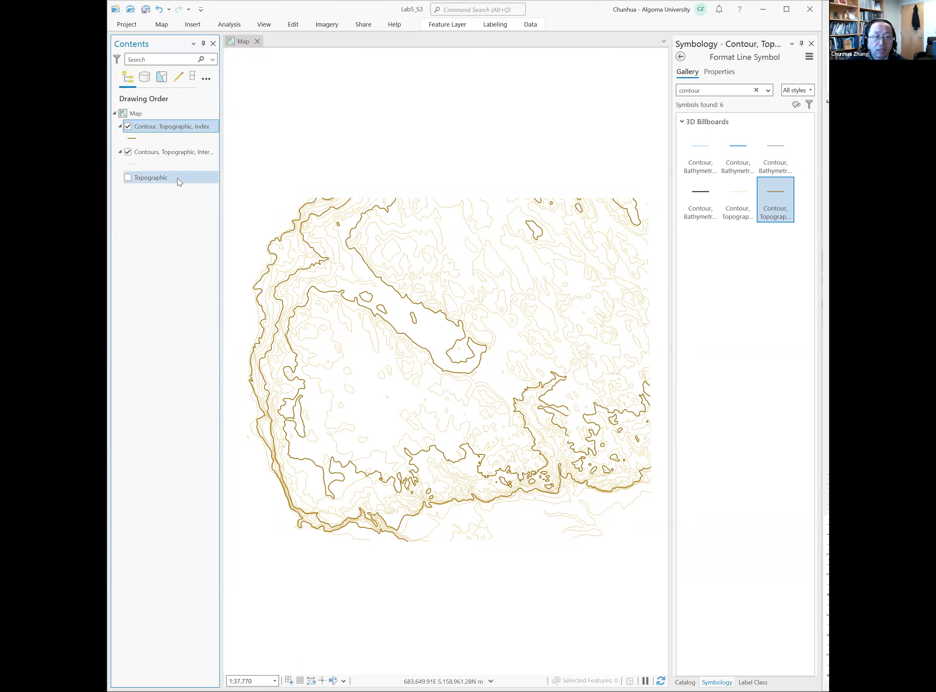
right_click(169, 127)
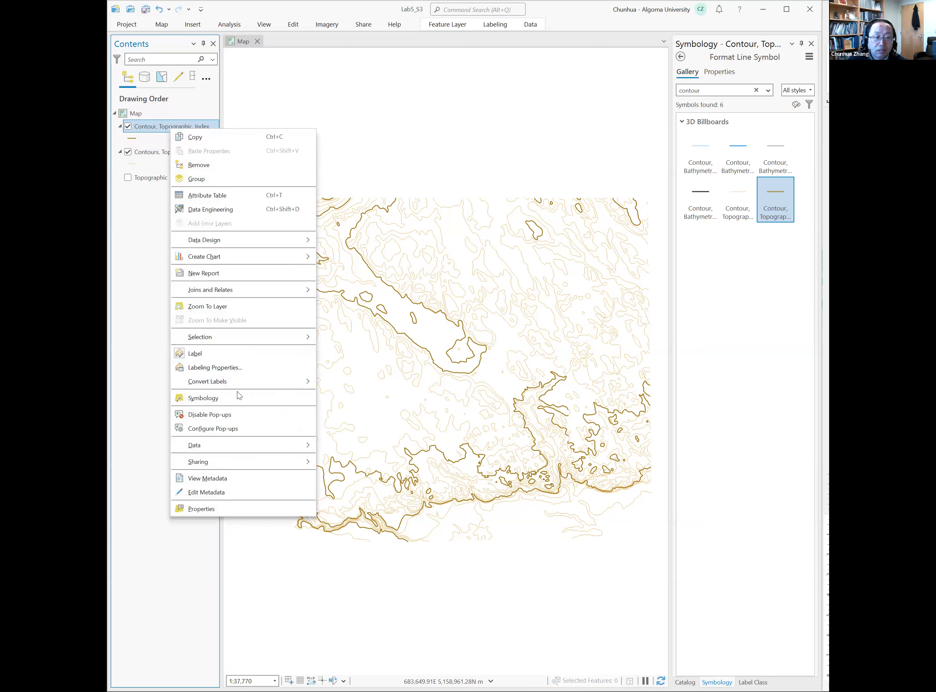
left_click(244, 370)
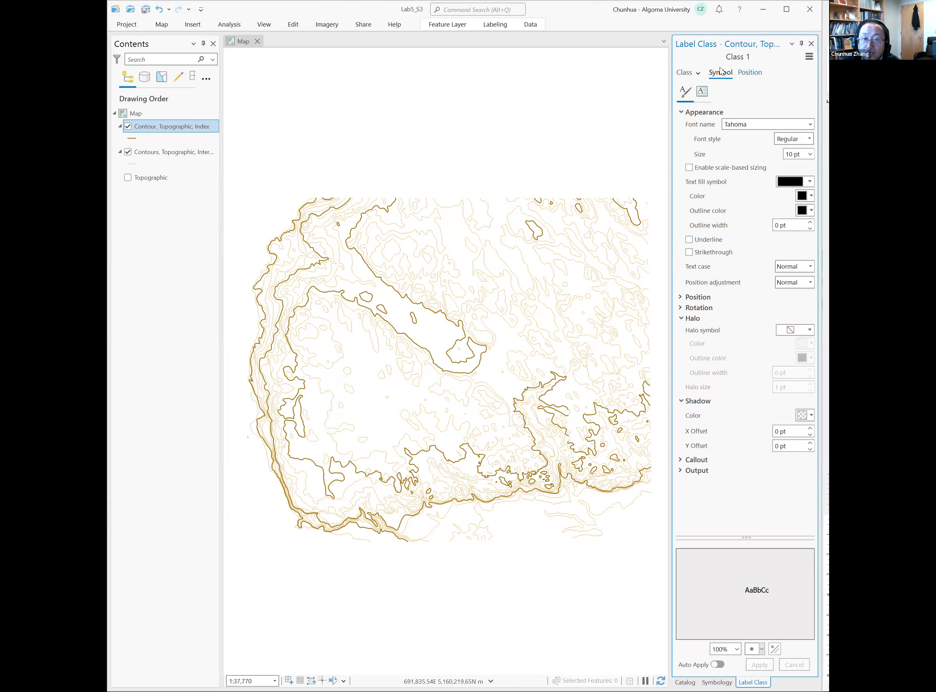
left_click(686, 74)
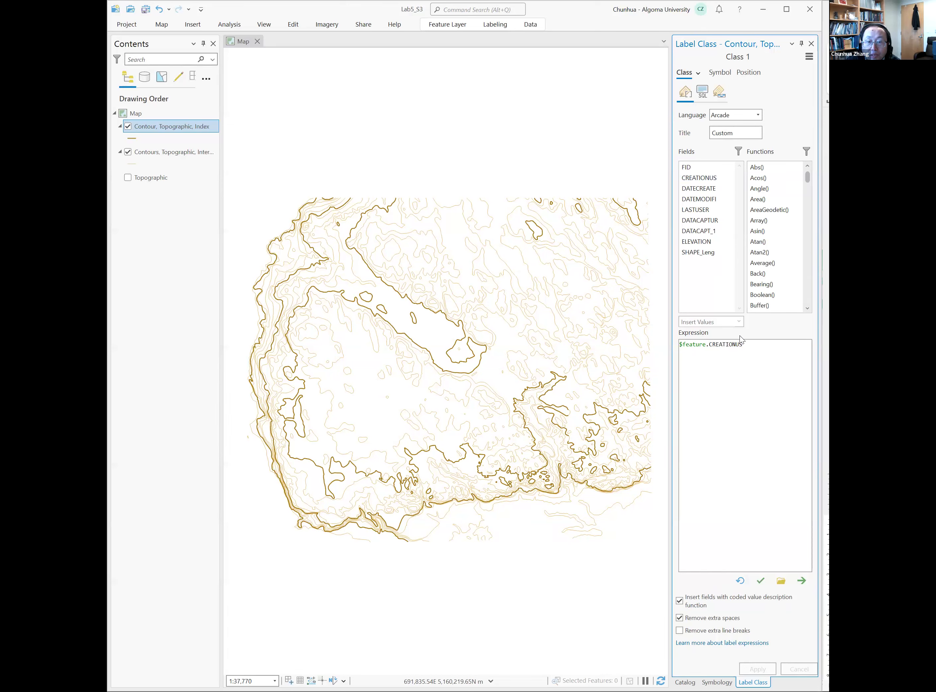
left_click_drag(750, 342, 657, 343)
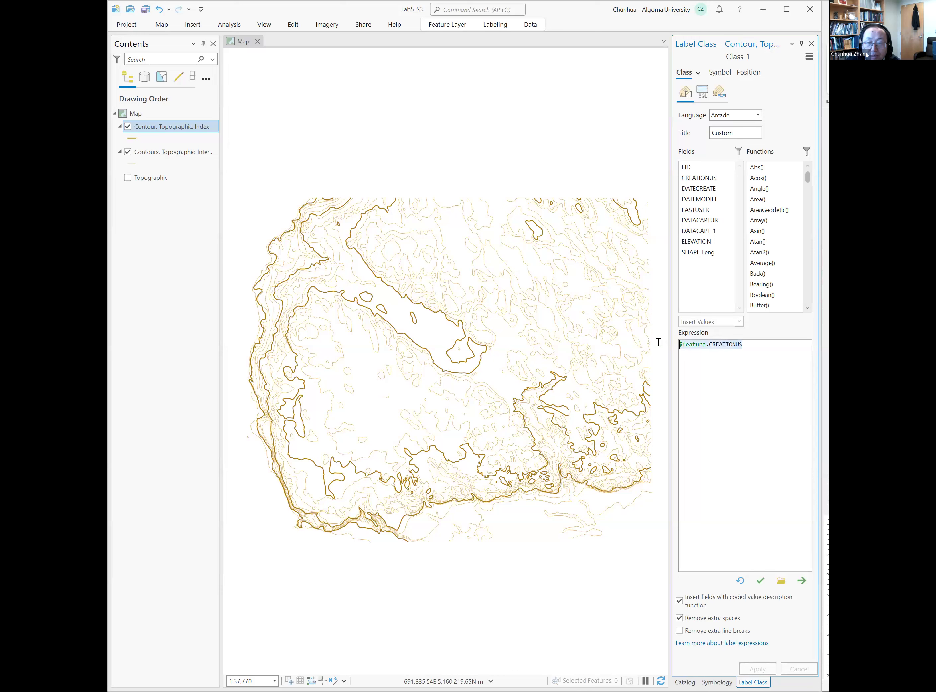
key("BackSpace")
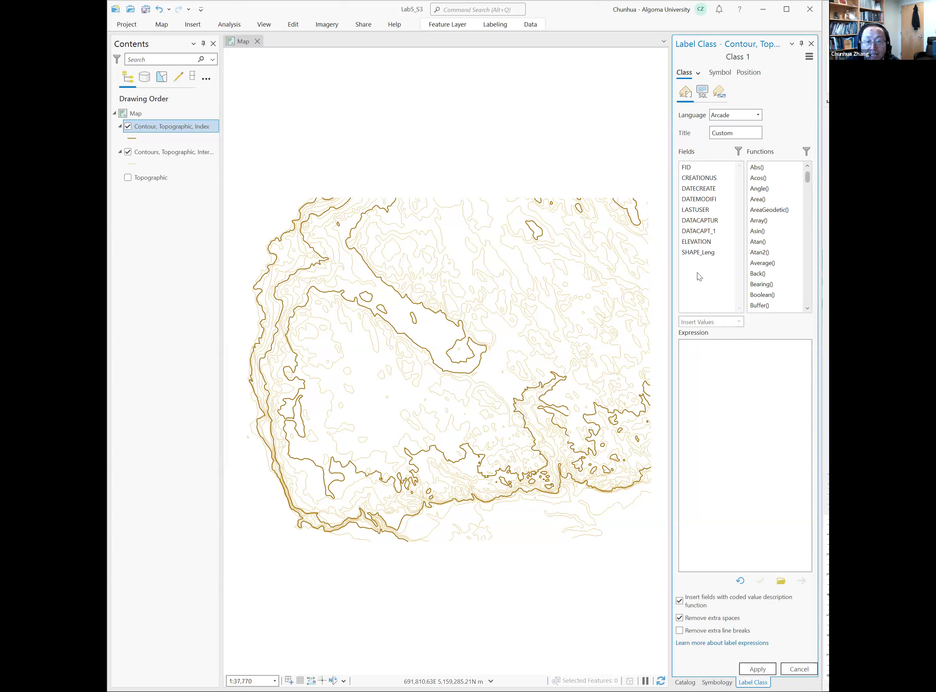
double_click(705, 241)
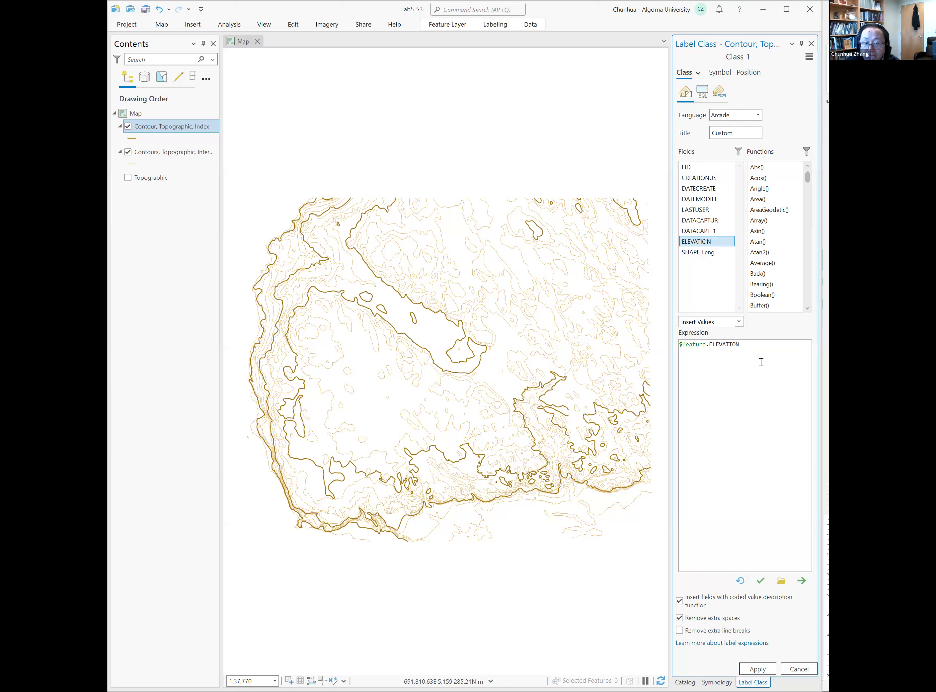
left_click(757, 668)
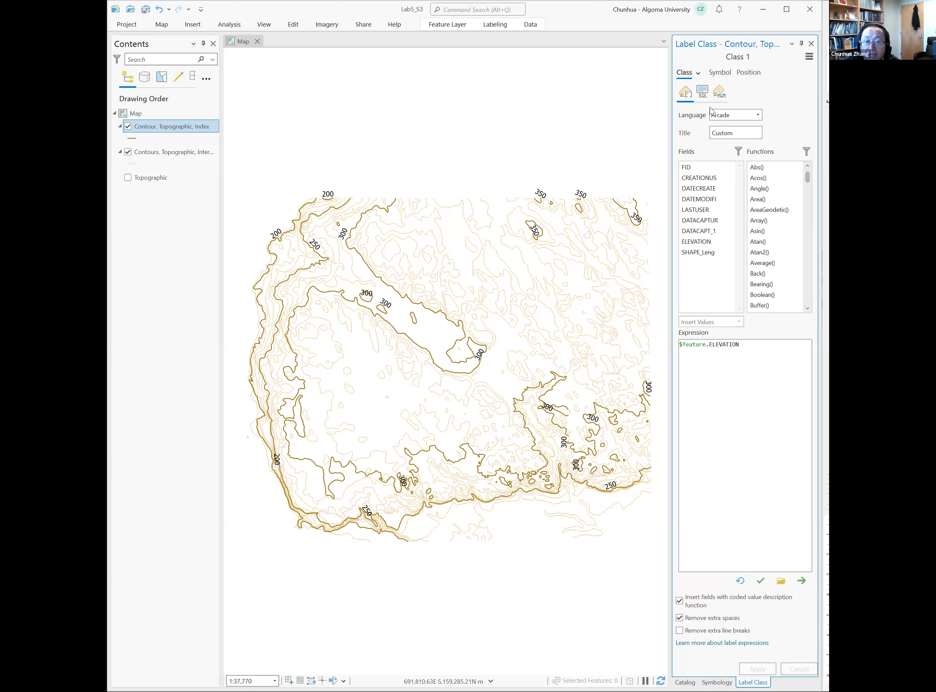
- Set duplicate index contour labels to Remove within fixed distance with a search radius of 500 points
left_click(748, 73)
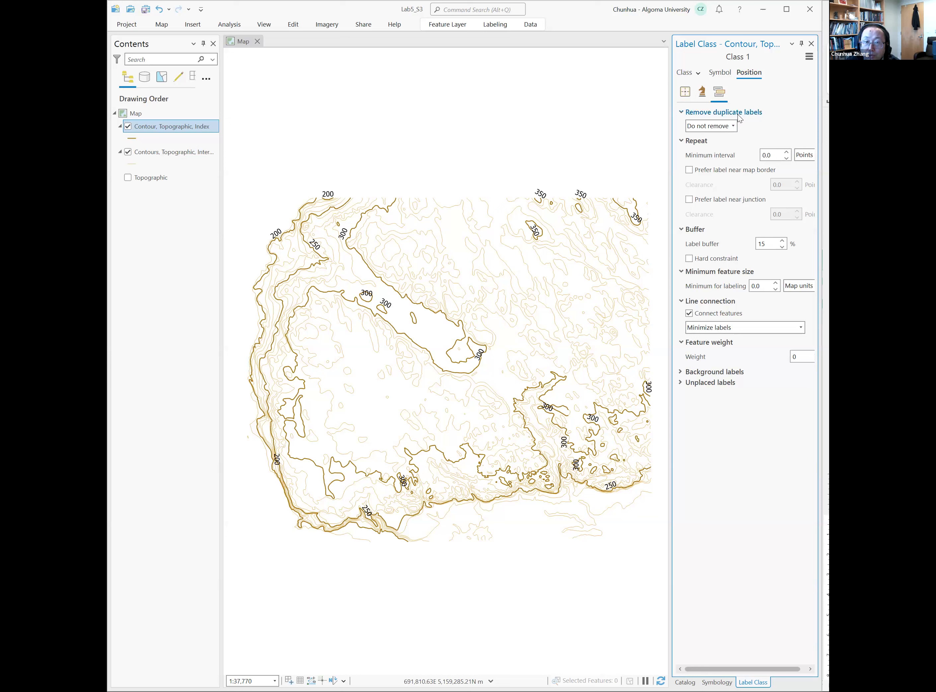
left_click(733, 127)
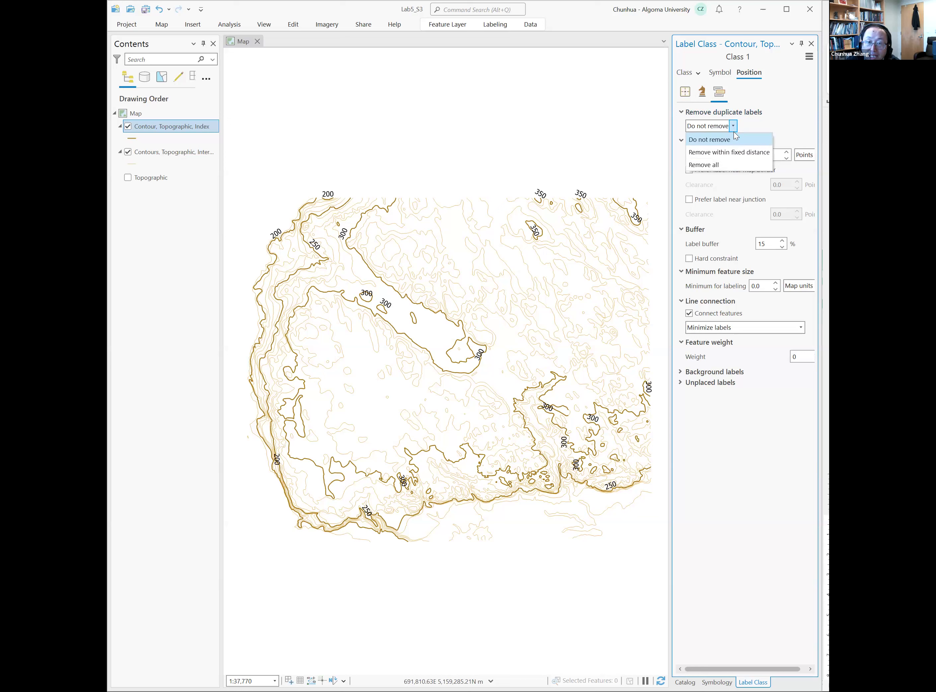
left_click(741, 153)
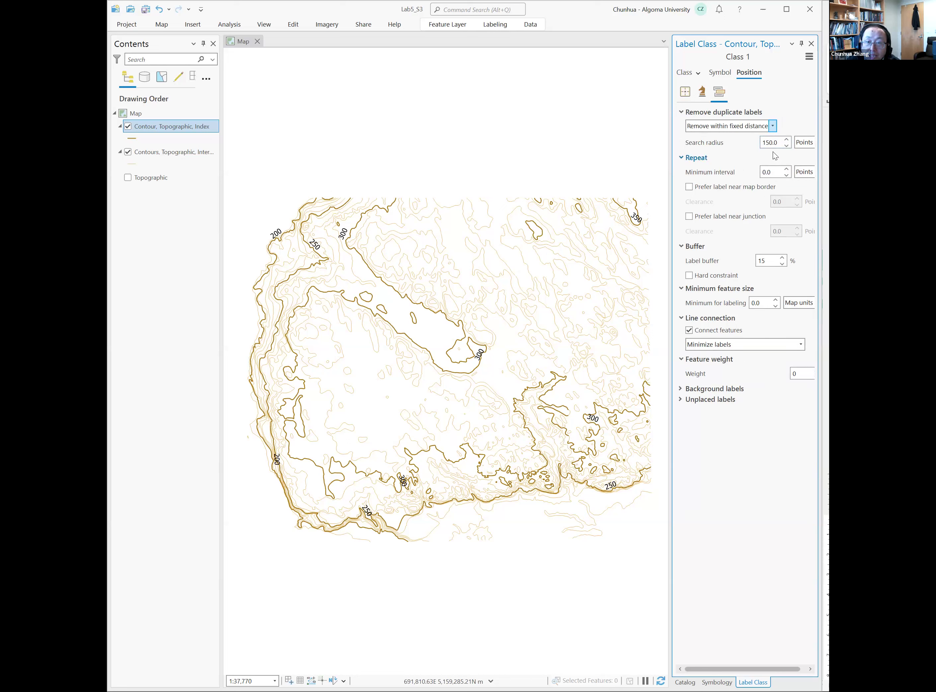
left_click_drag(771, 145, 763, 145)
type("500")
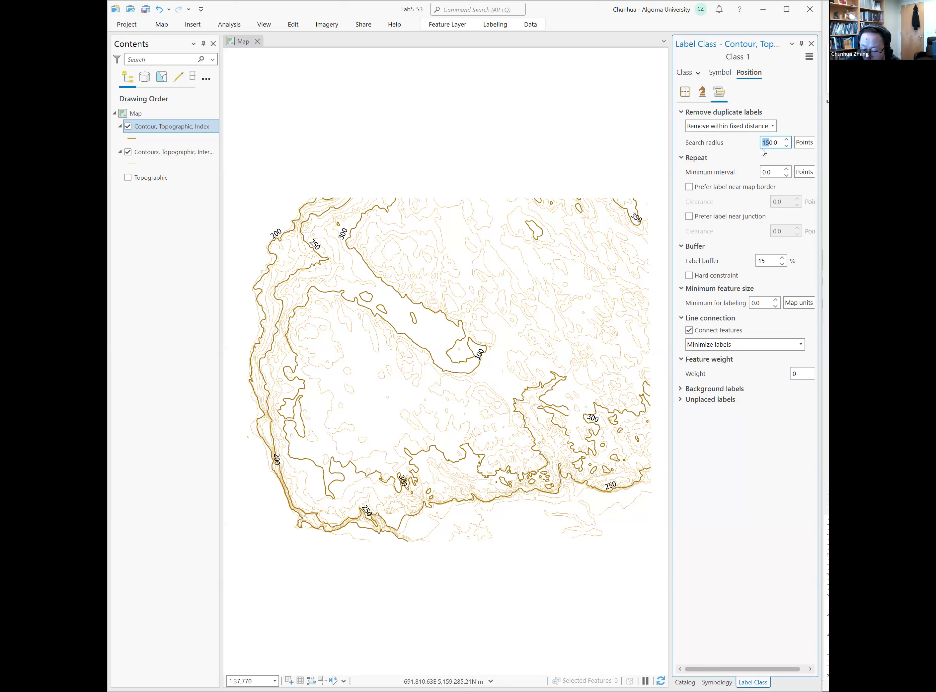
key("BackSpace")
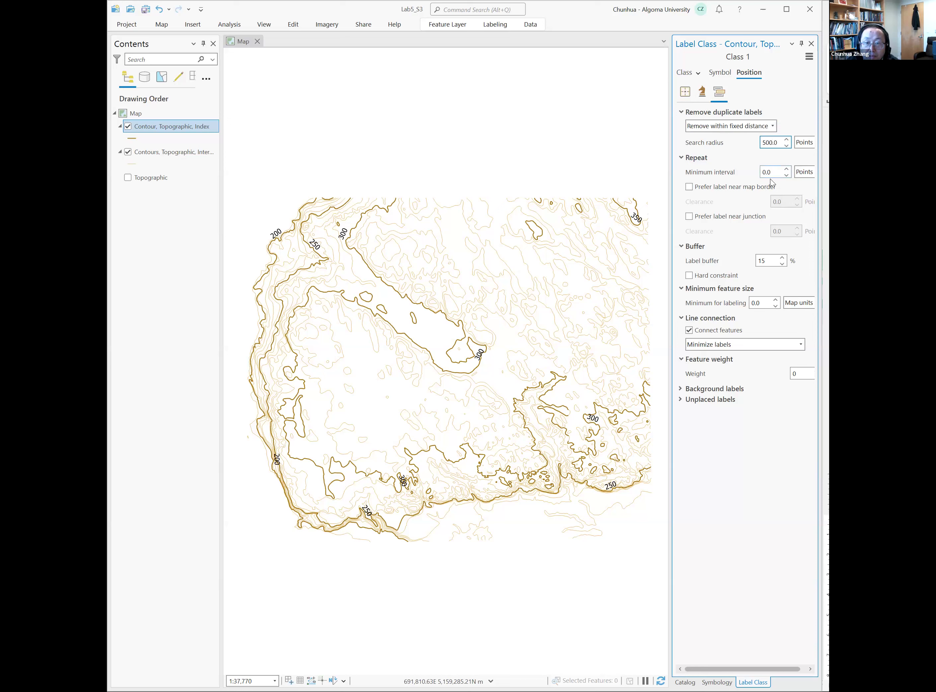
left_click(778, 171)
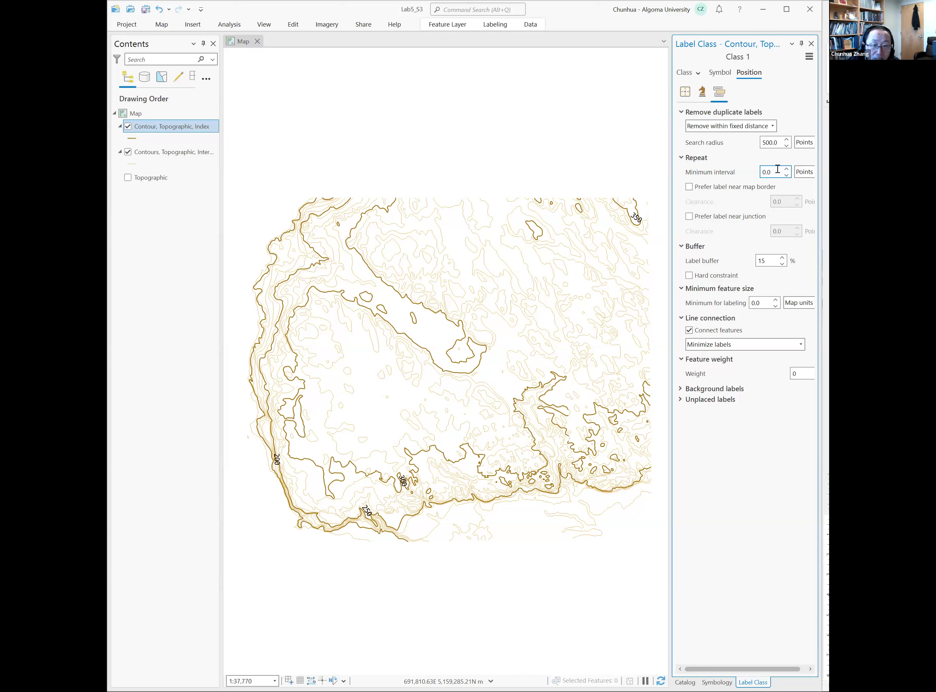
- Reduce the search radius for removing duplicate labels to 300 points
left_click(767, 142)
key("BackSpace")
type("3")
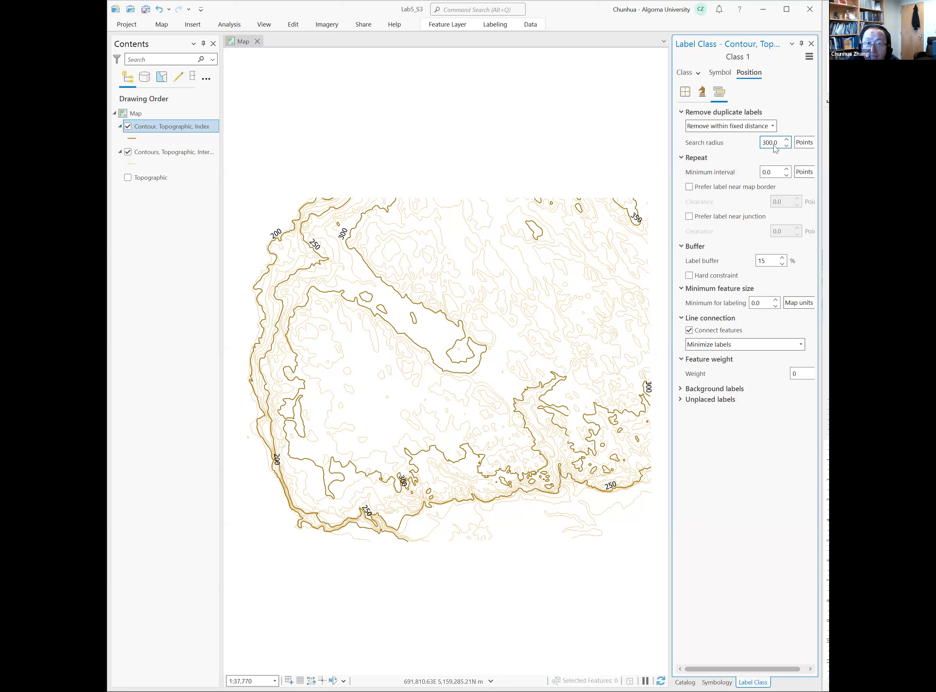
- Change the index label position from regular placement to Contour placement
left_click(685, 92)
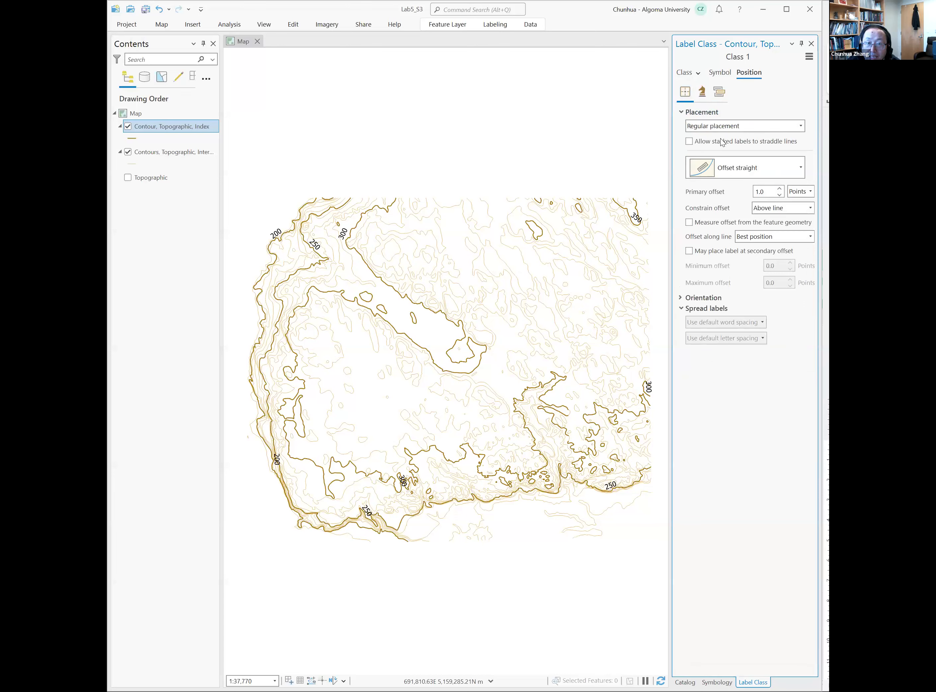
left_click(738, 127)
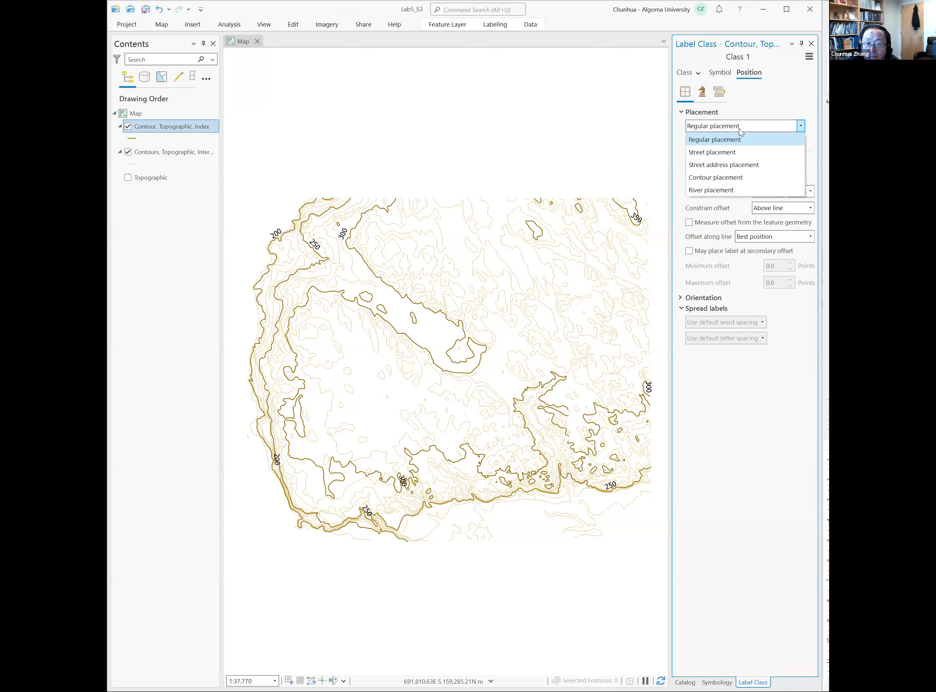
left_click(742, 177)
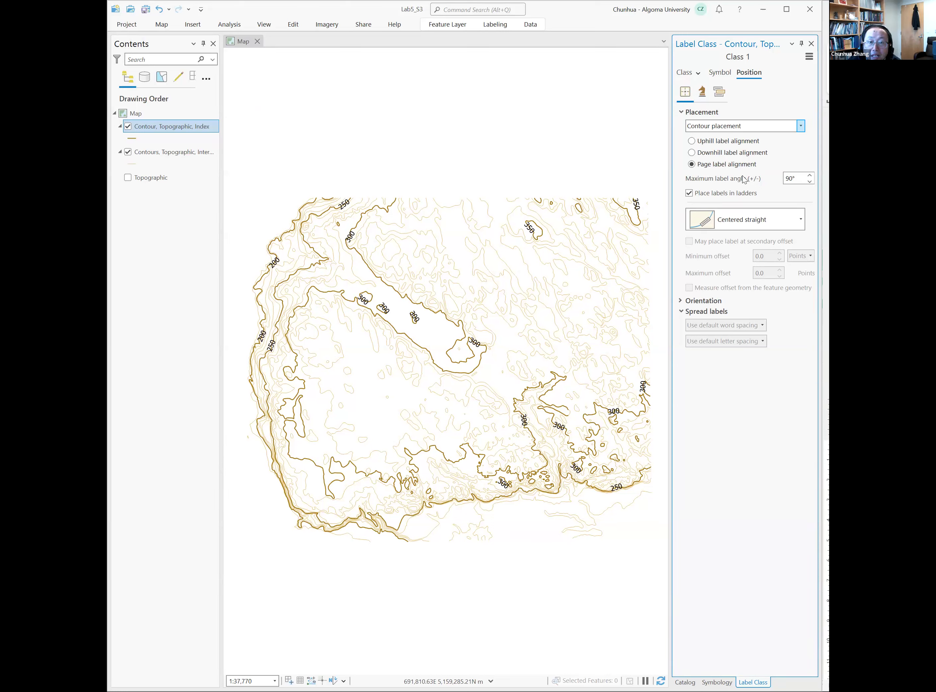
left_click(704, 97)
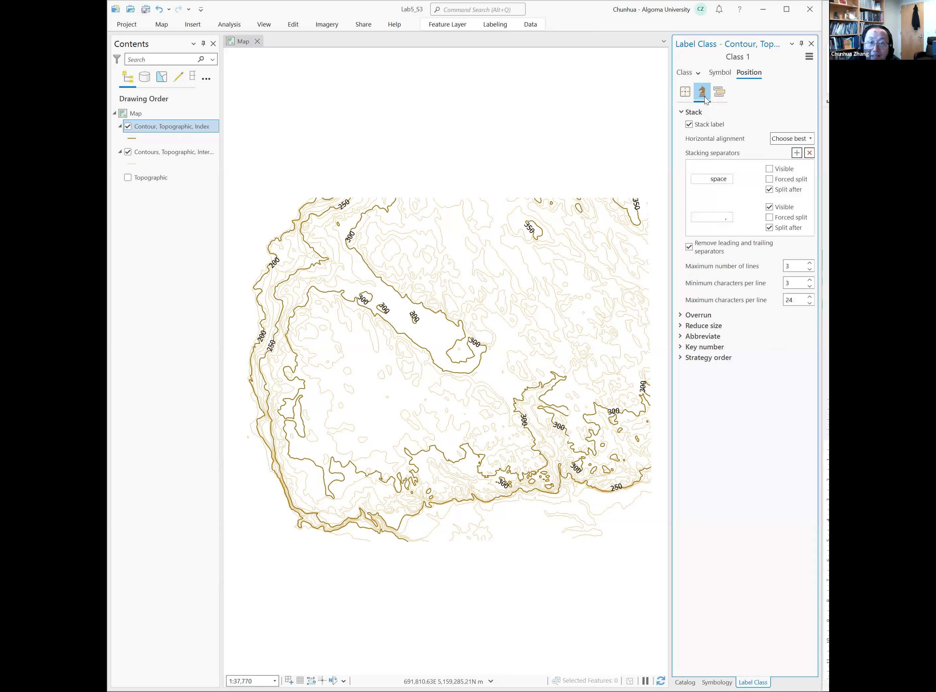
left_click(722, 98)
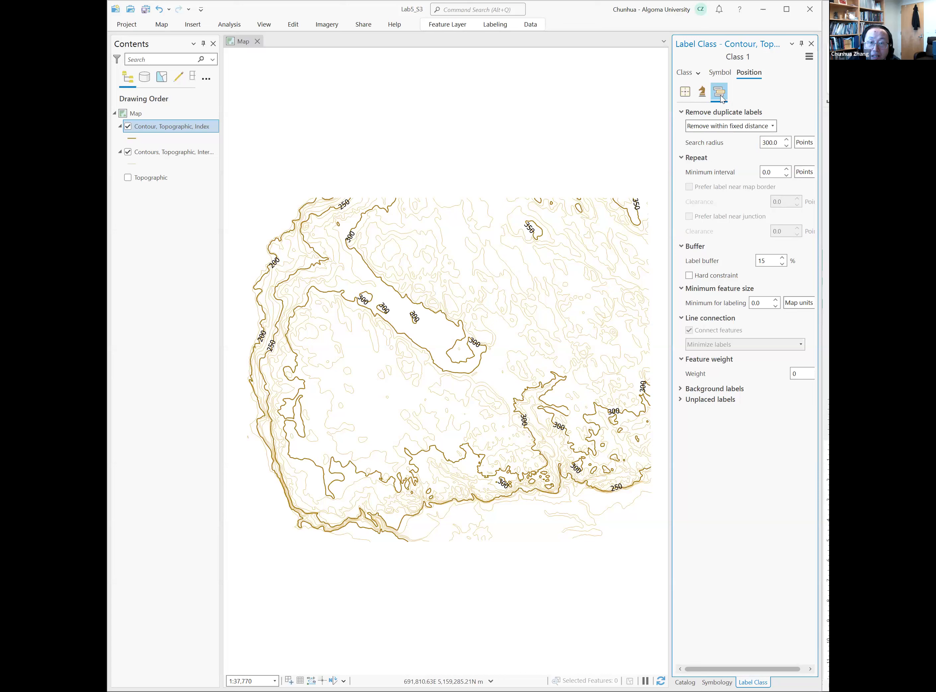
left_click(686, 93)
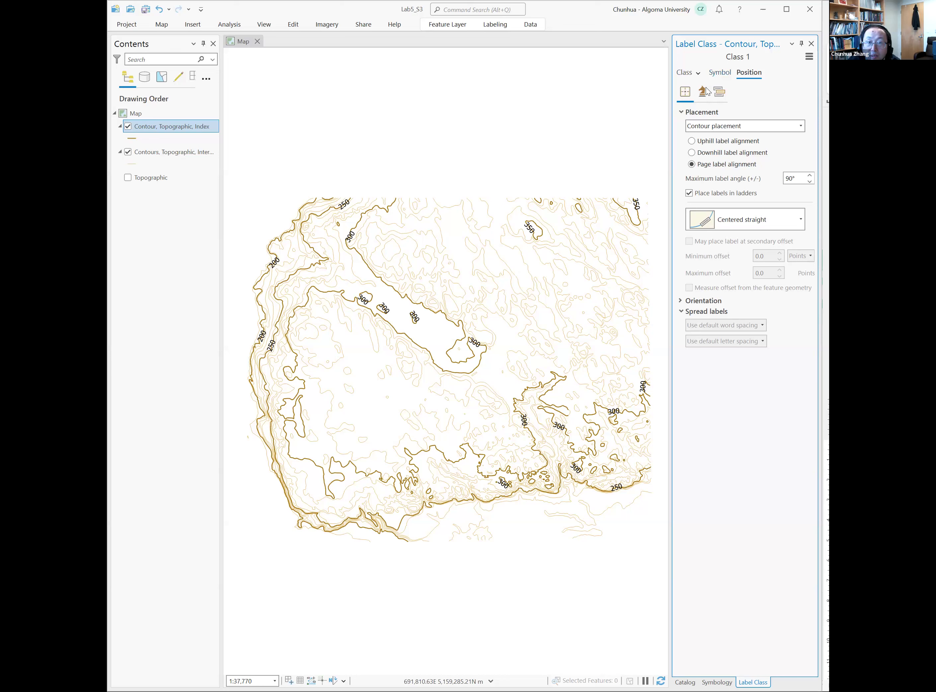
- Set the index contour label text to 7 pt and colour it Seville Orange
left_click(722, 75)
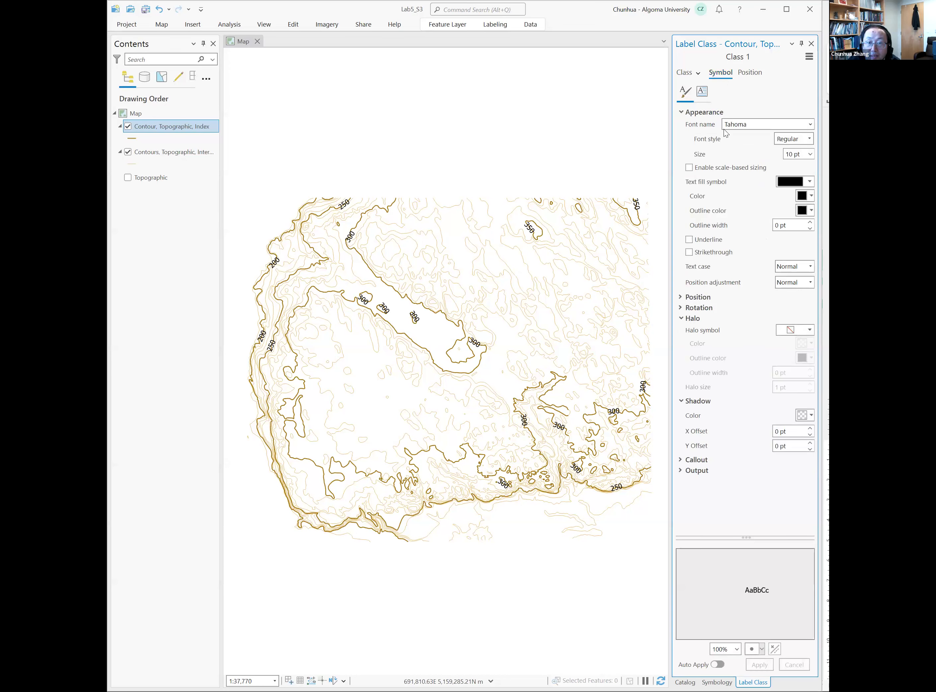
double_click(792, 154)
type("7")
key("Return")
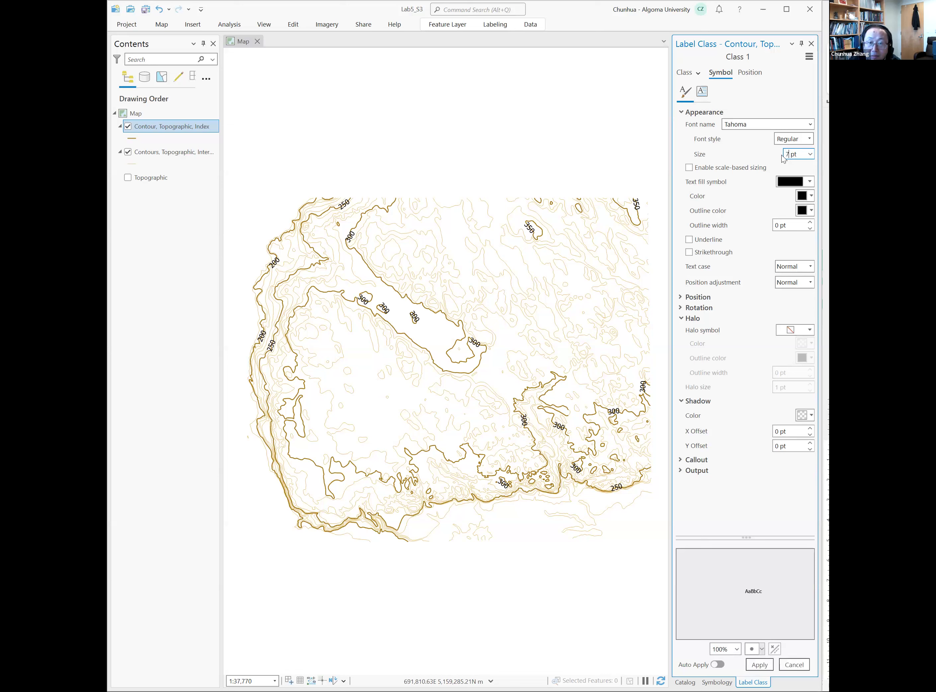
left_click(767, 205)
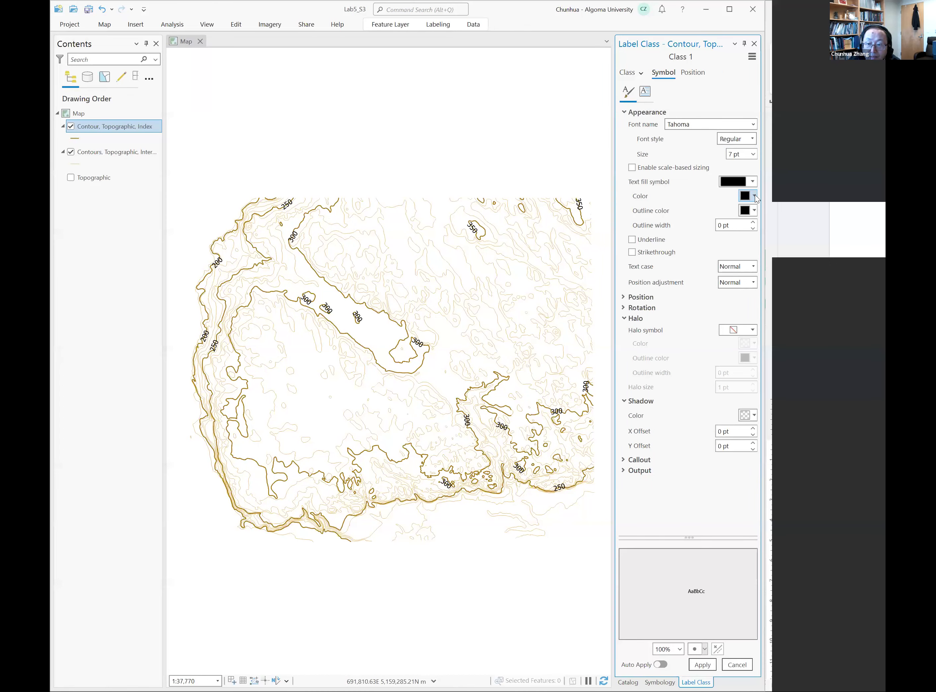
left_click(811, 194)
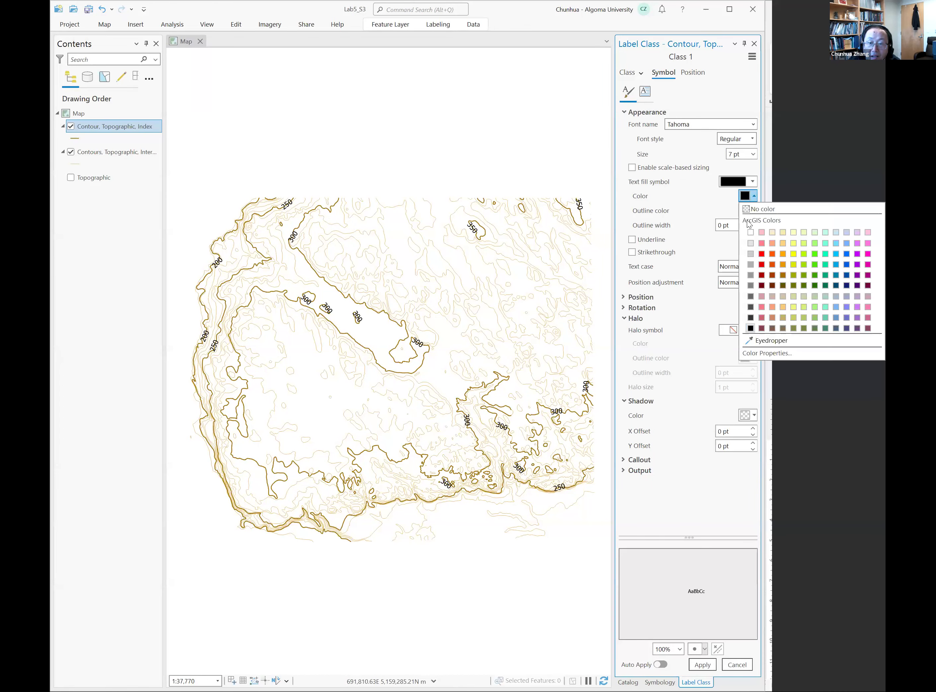
left_click(782, 265)
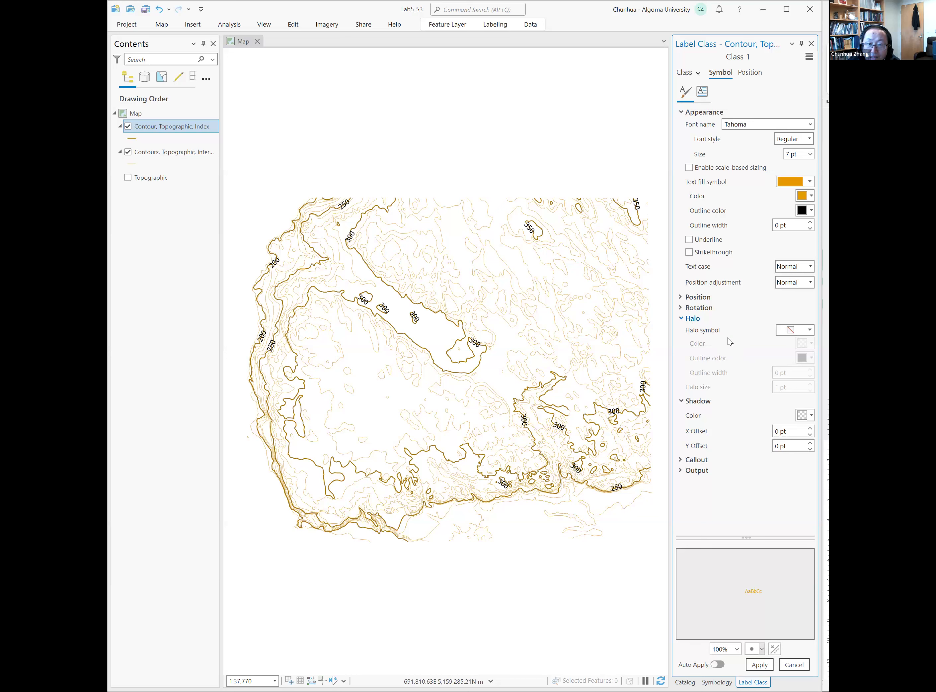
- Add a white halo to the index contour labels and apply the label symbol changes
left_click(809, 331)
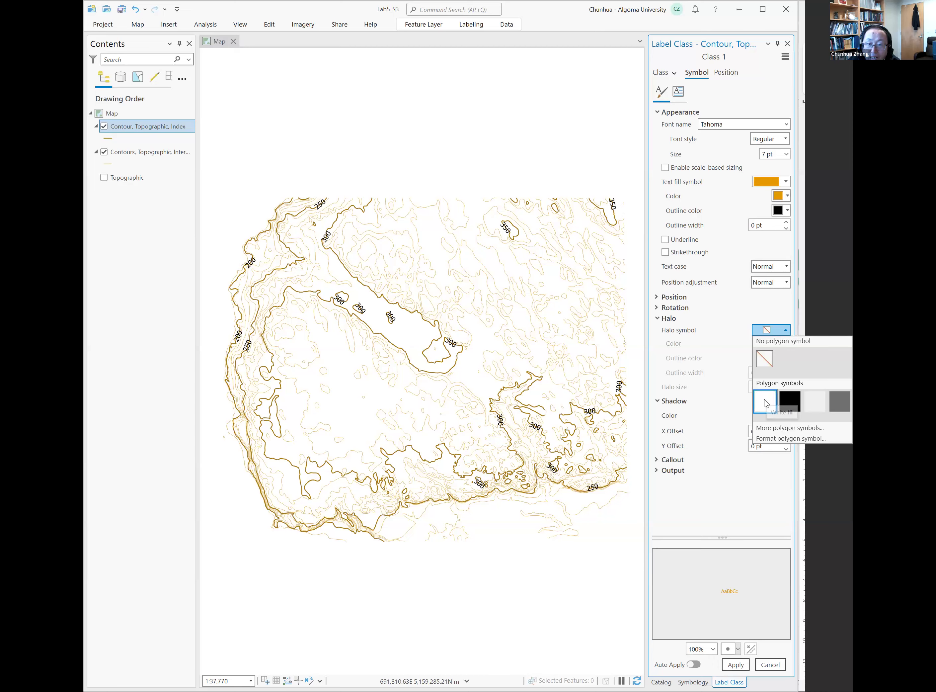
left_click(764, 401)
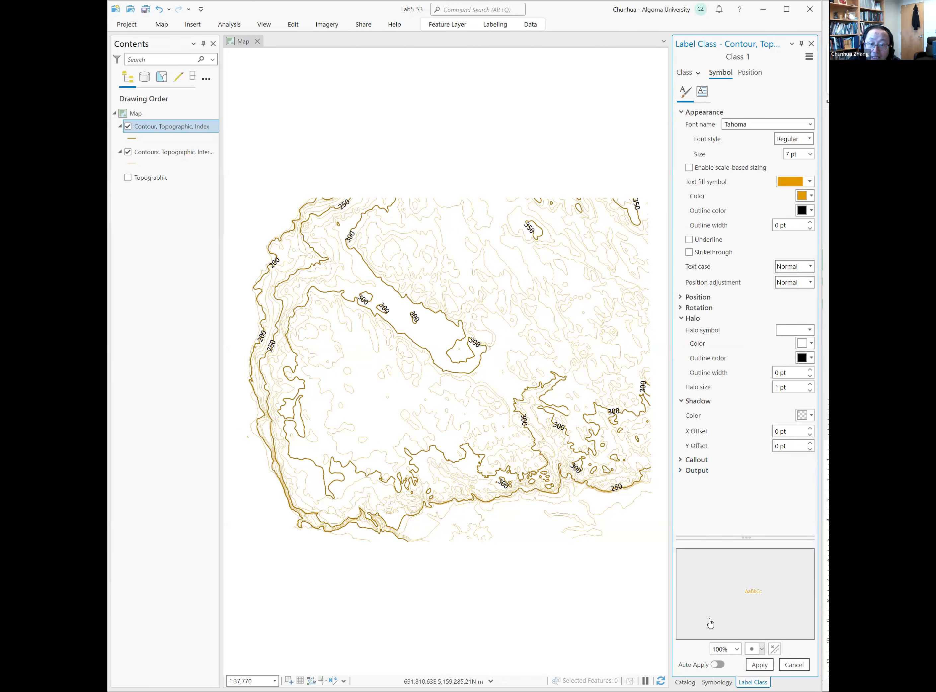
left_click(754, 666)
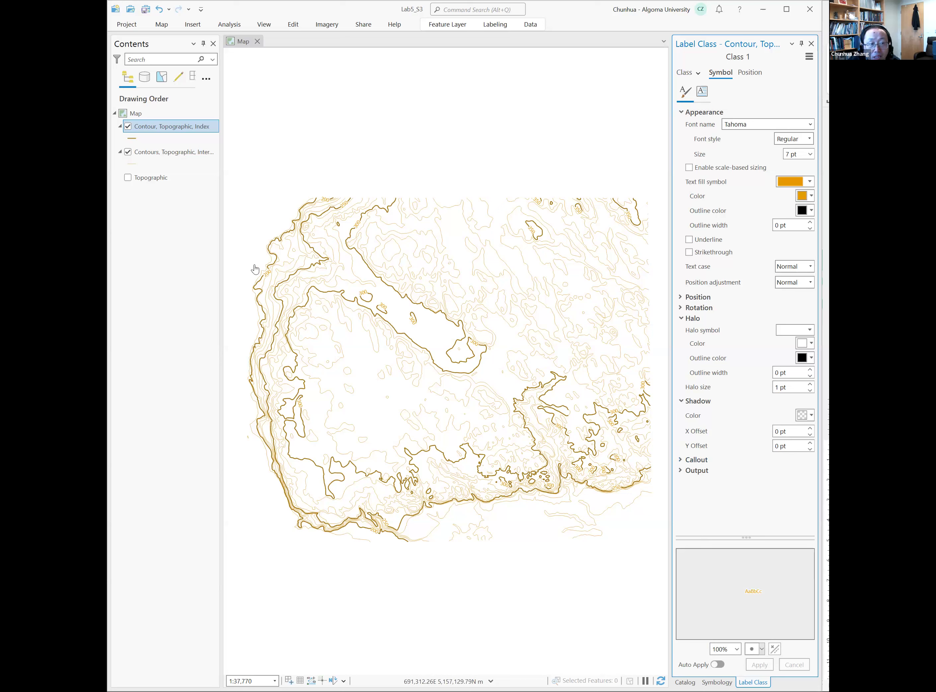
- Convert the index contour layer's labels to annotation in Lab5_S3.gdb at 1:37,770, with suffix Anno and output layer GroupAnno
left_click(164, 129)
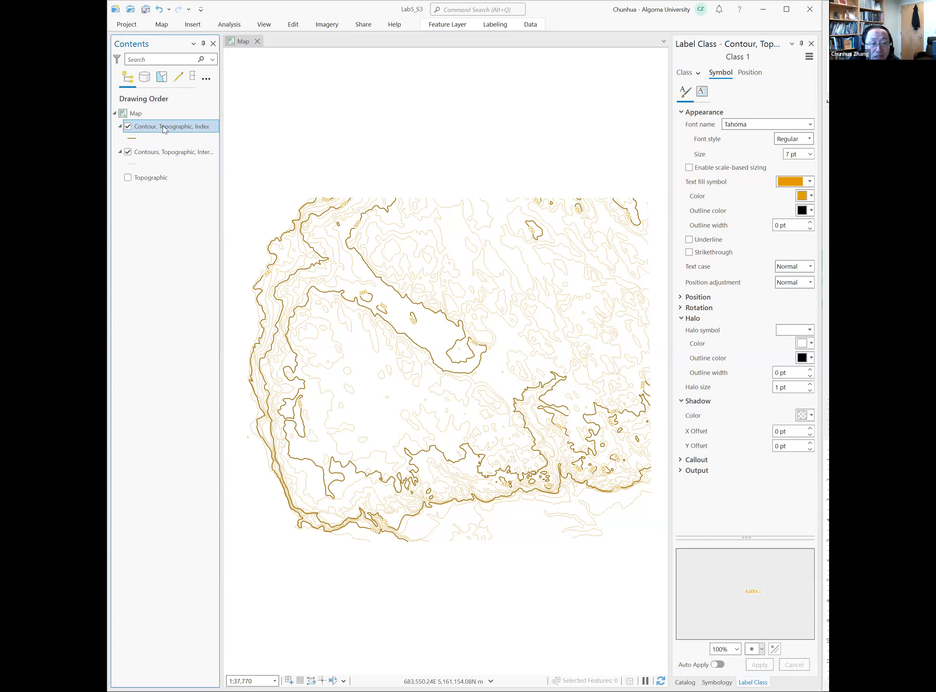
right_click(164, 129)
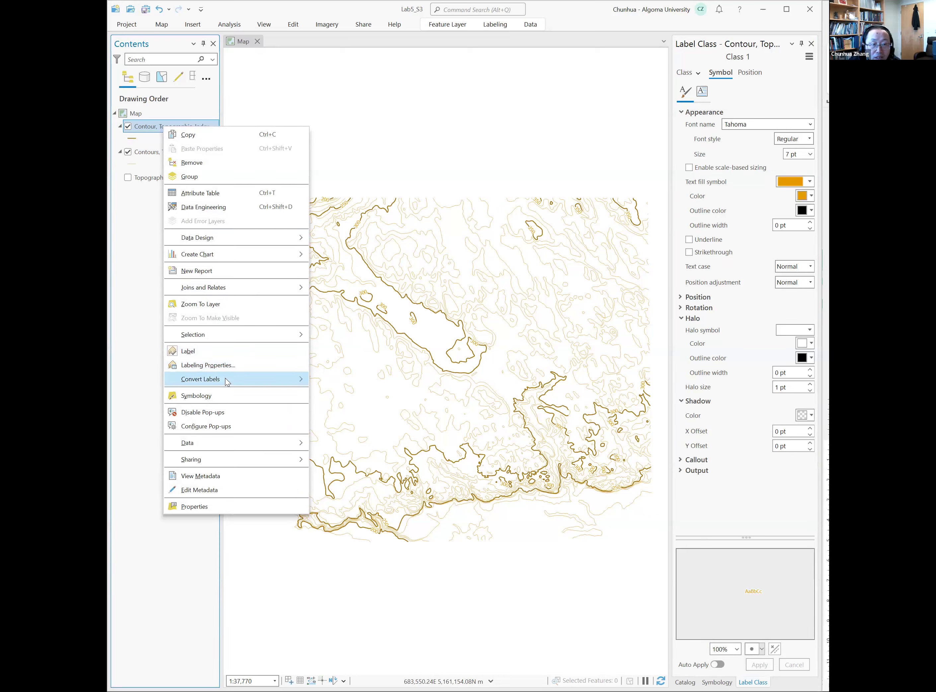
mouse_move(226, 378)
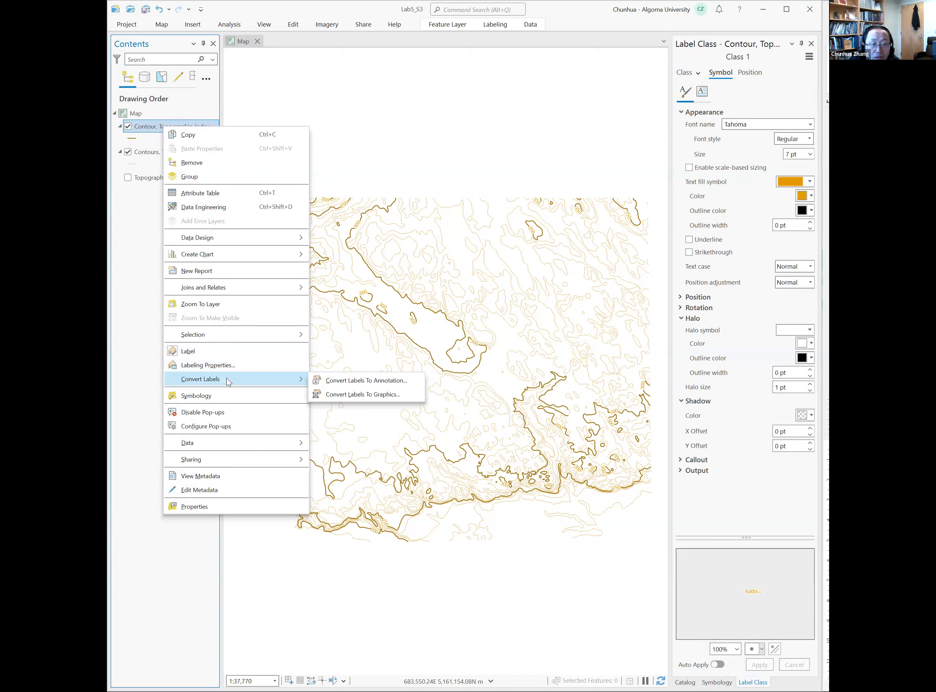
left_click(355, 381)
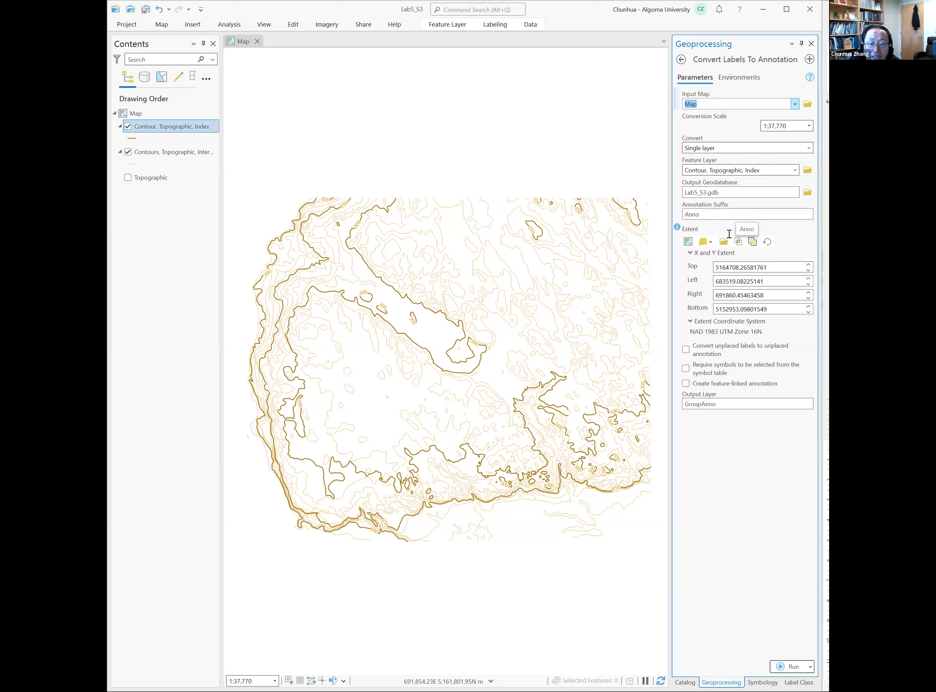
left_click(791, 671)
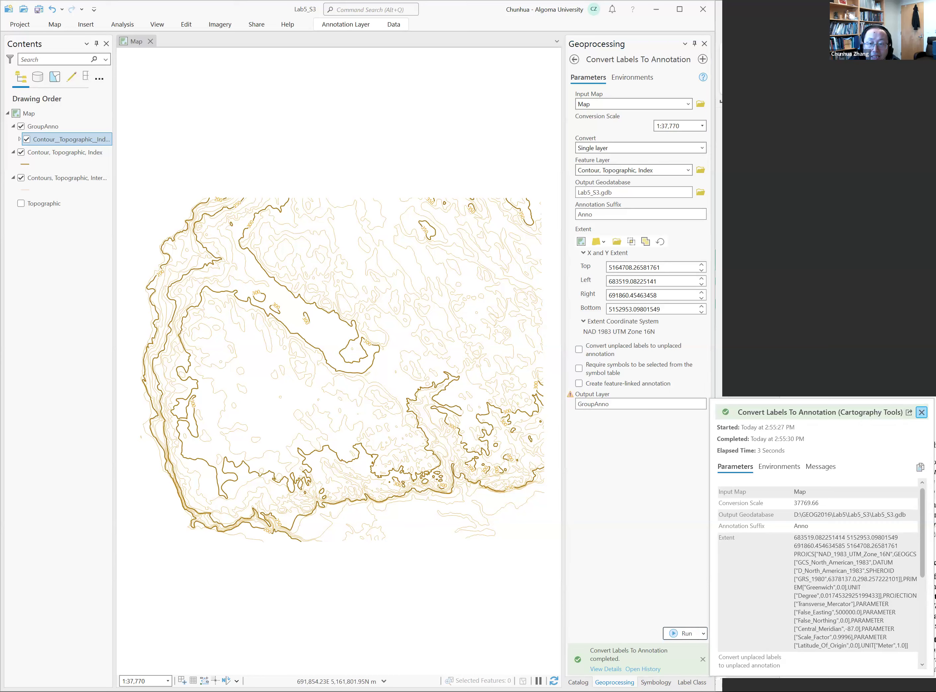
left_click(921, 411)
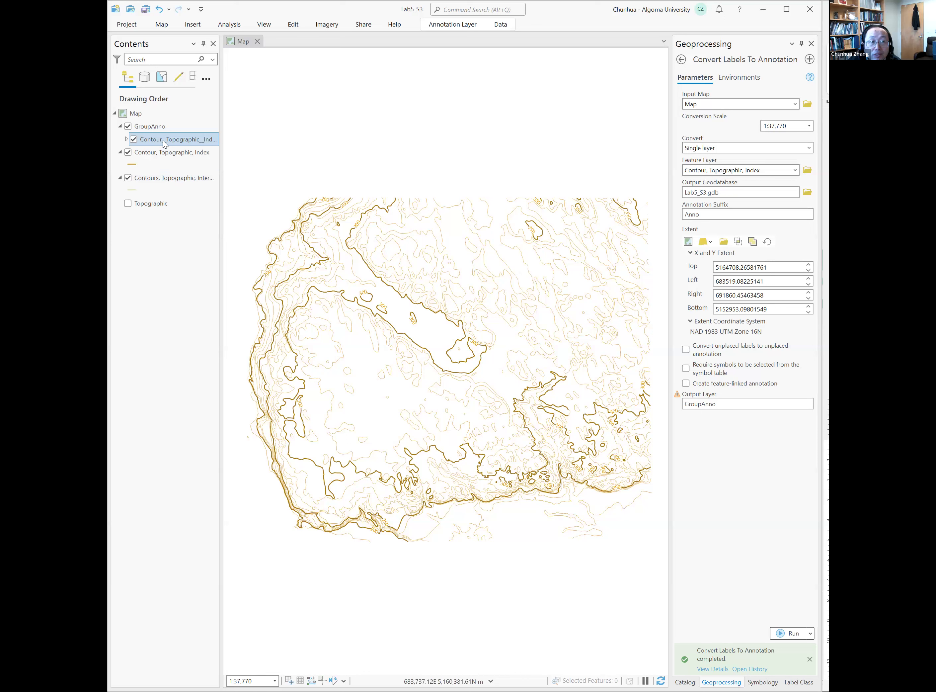
- Expand the annotation layer in GroupAnno and switch its visibility off and on to check the annotation on the map
left_click(162, 129)
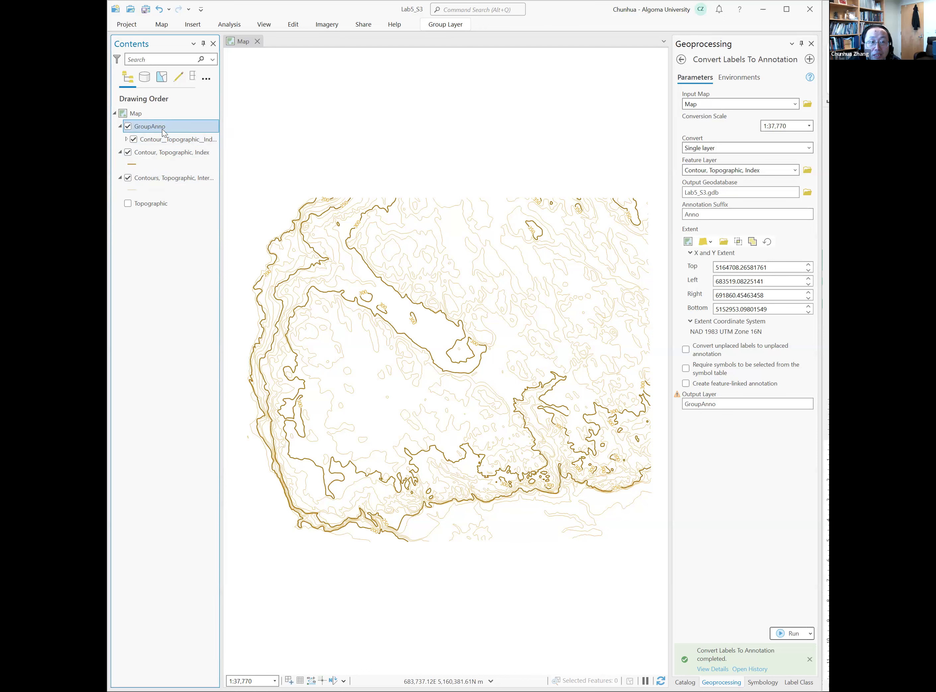
left_click(169, 142)
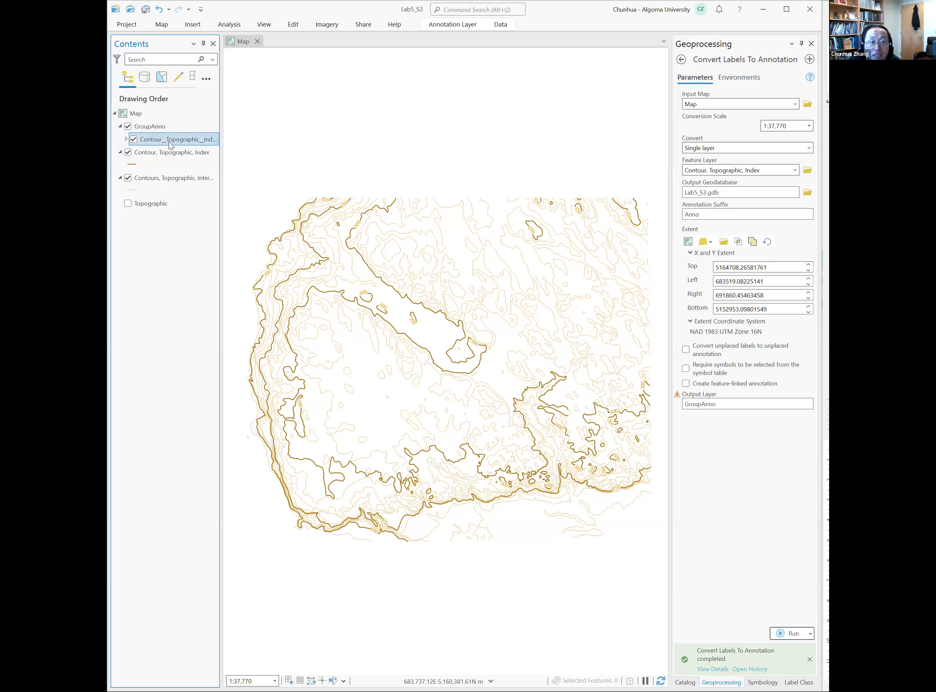
left_click(127, 139)
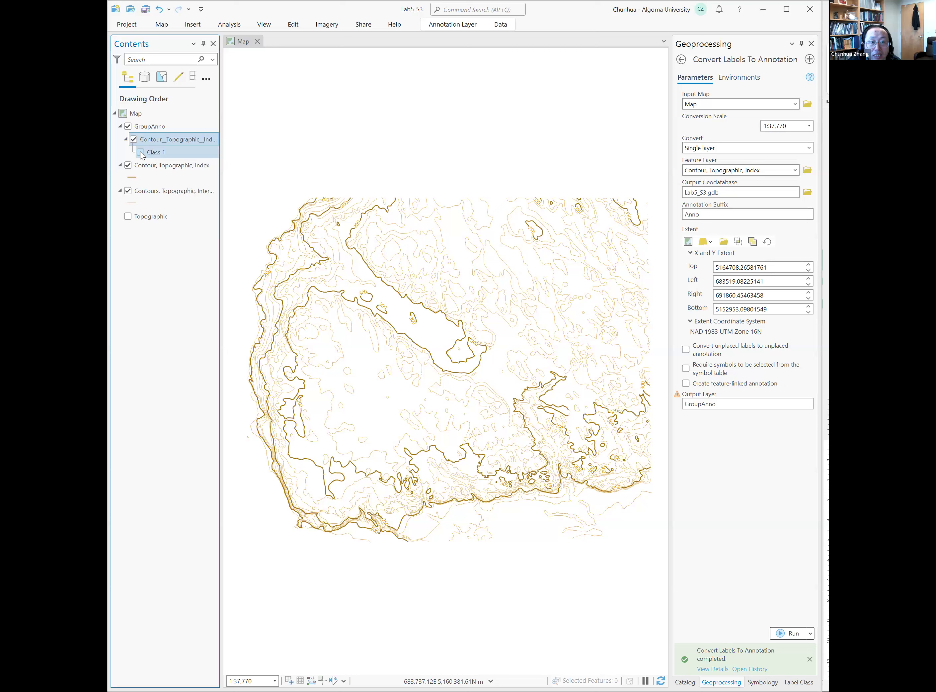
left_click(133, 140)
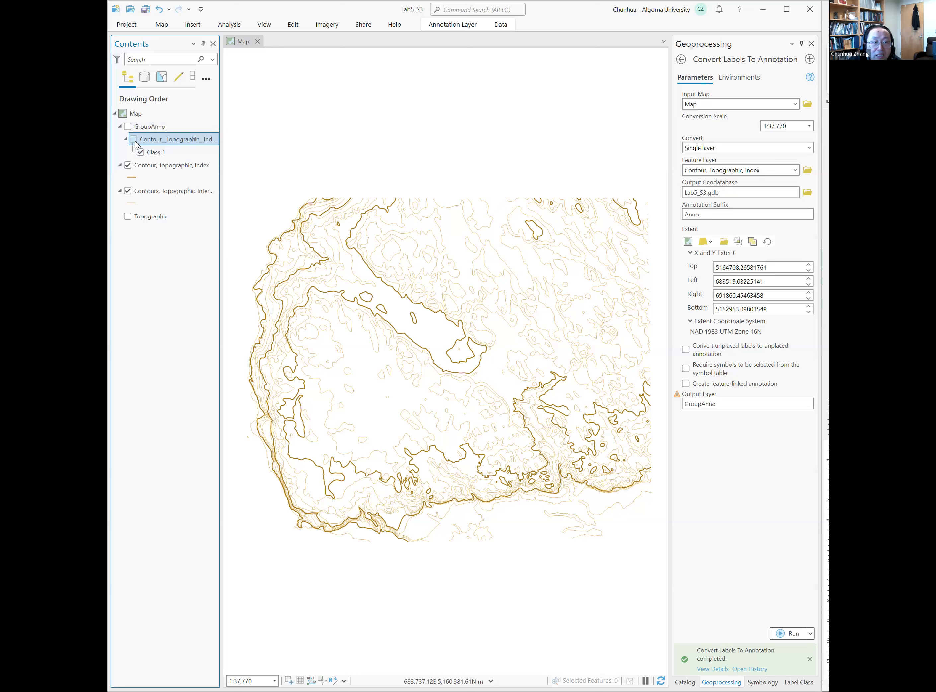
left_click(134, 140)
left_click(127, 126)
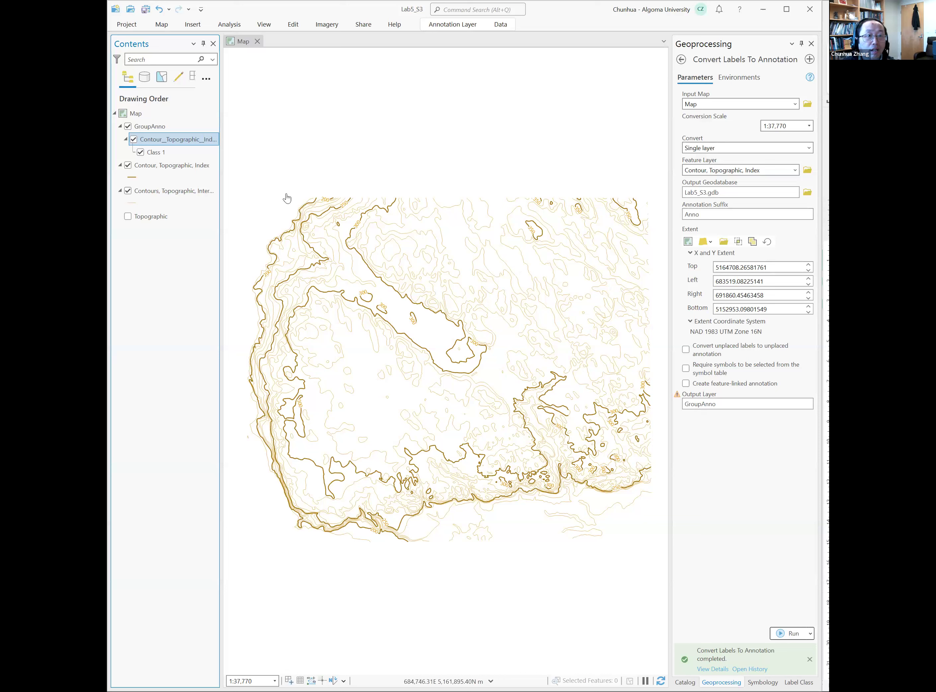
- Bring up the commands for inserting new items into the project
left_click(191, 26)
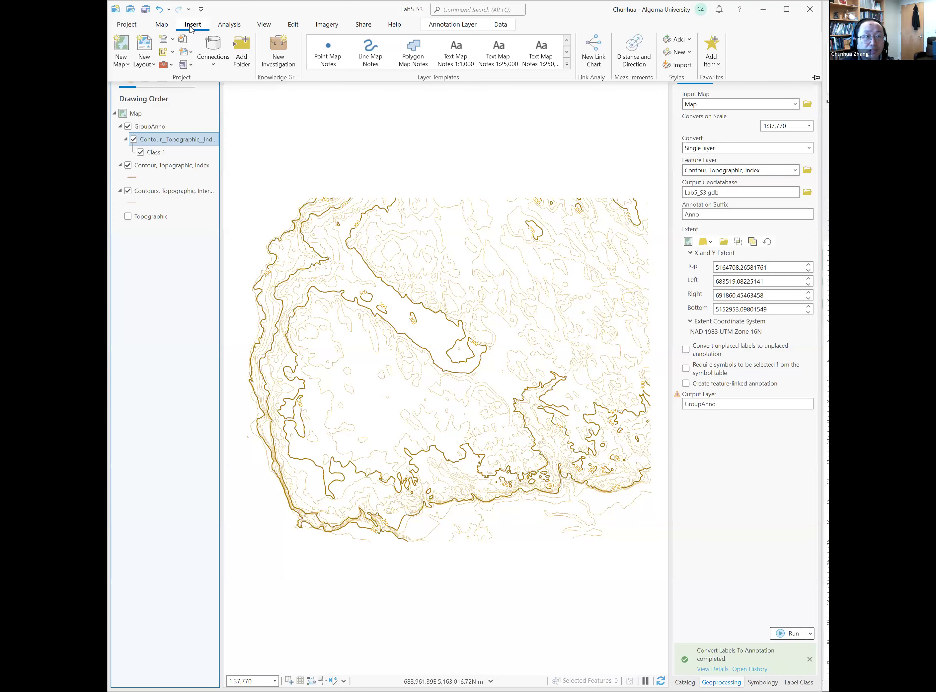